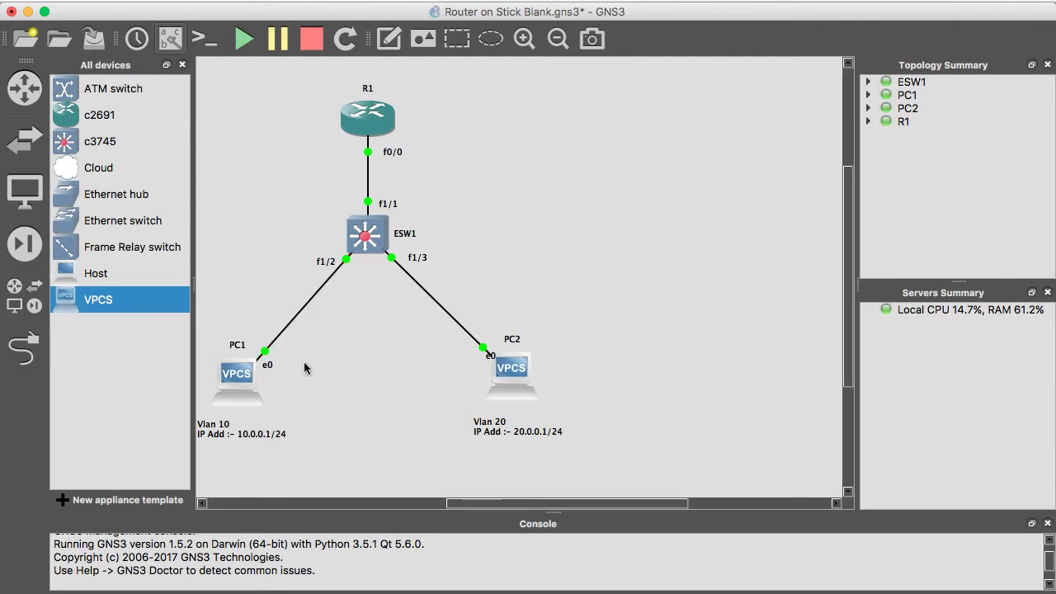
Step: Open the ESW1 console, move it aside, close the extra bash window and get a prompt
mouse_move(235, 380)
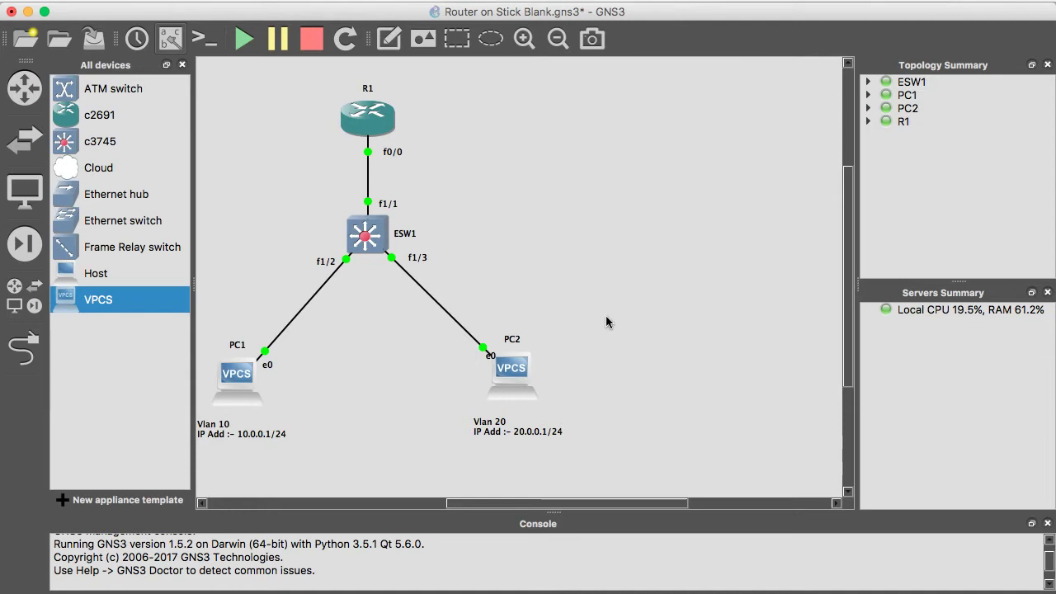
double_click(372, 237)
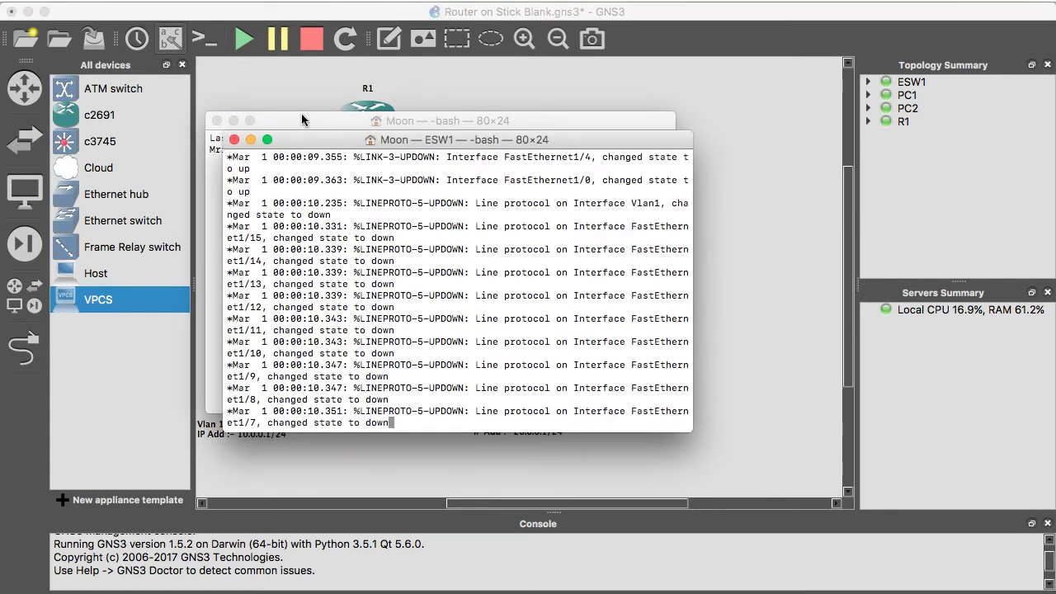
left_click_drag(407, 147, 786, 147)
left_click(216, 121)
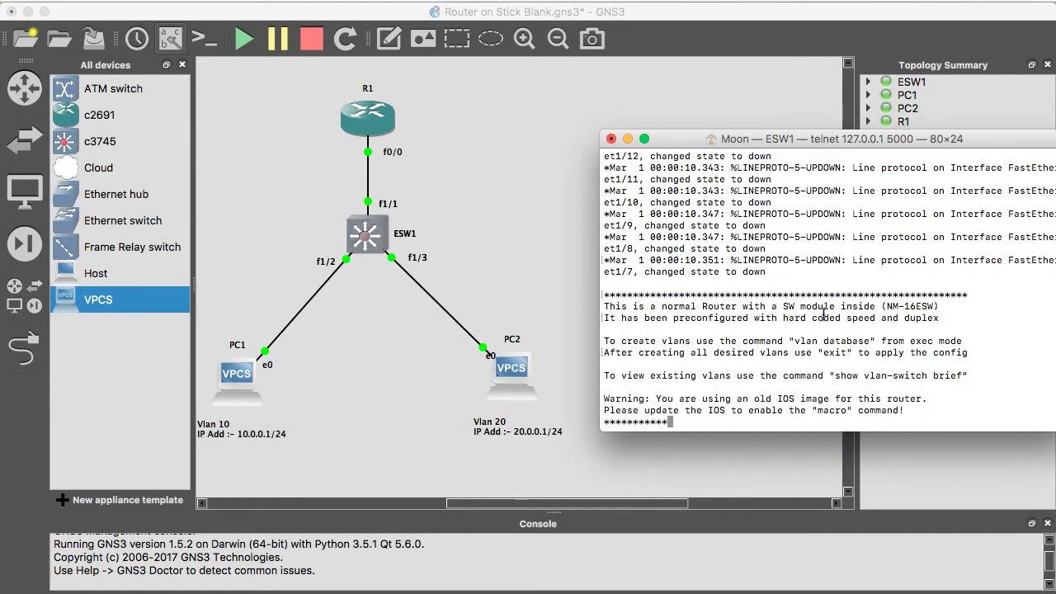
key("Return")
key("Return")
key("Return")
key("Return")
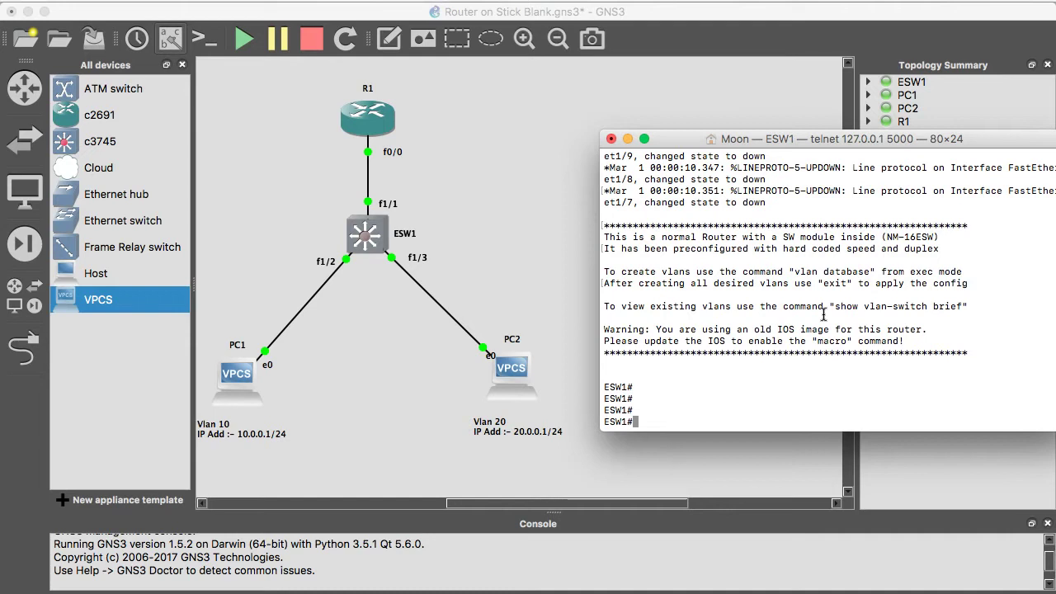
Step: Enter and leave global configuration mode on ESW1, then start the vlan database command
type("conf t")
key("Return")
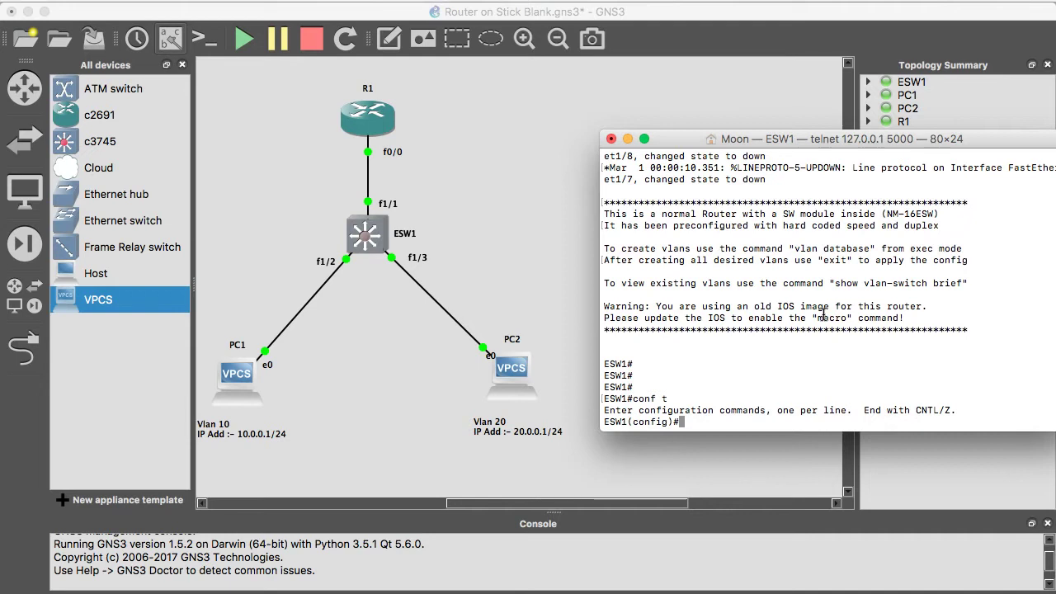
type("int ")
type("f")
type("1")
key("BackSpace")
key("BackSpace")
key("BackSpace")
key("BackSpace")
key("BackSpace")
key("BackSpace")
type("exit")
key("Return")
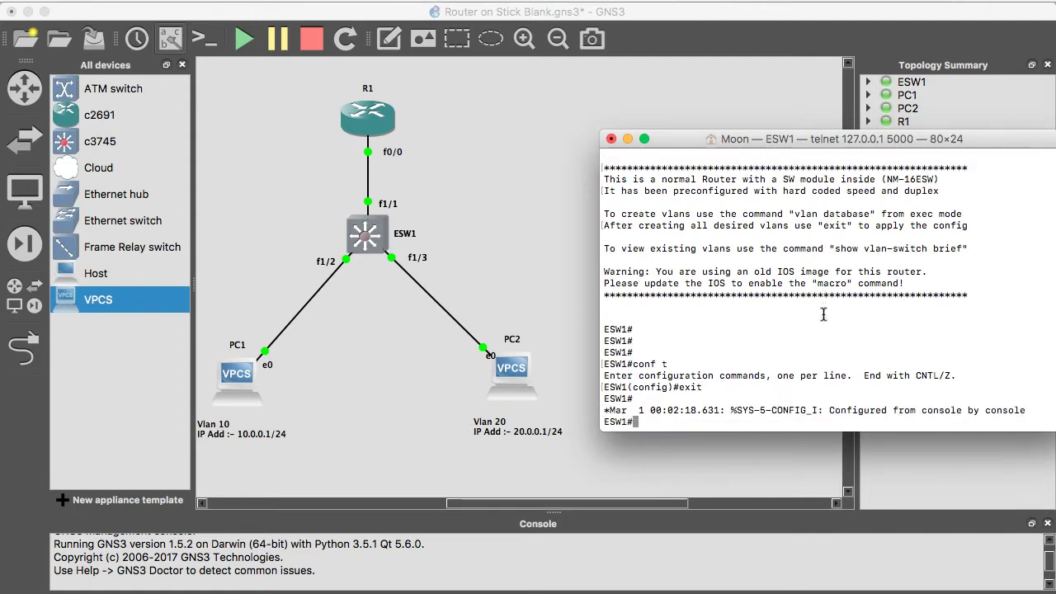
type("vlan data")
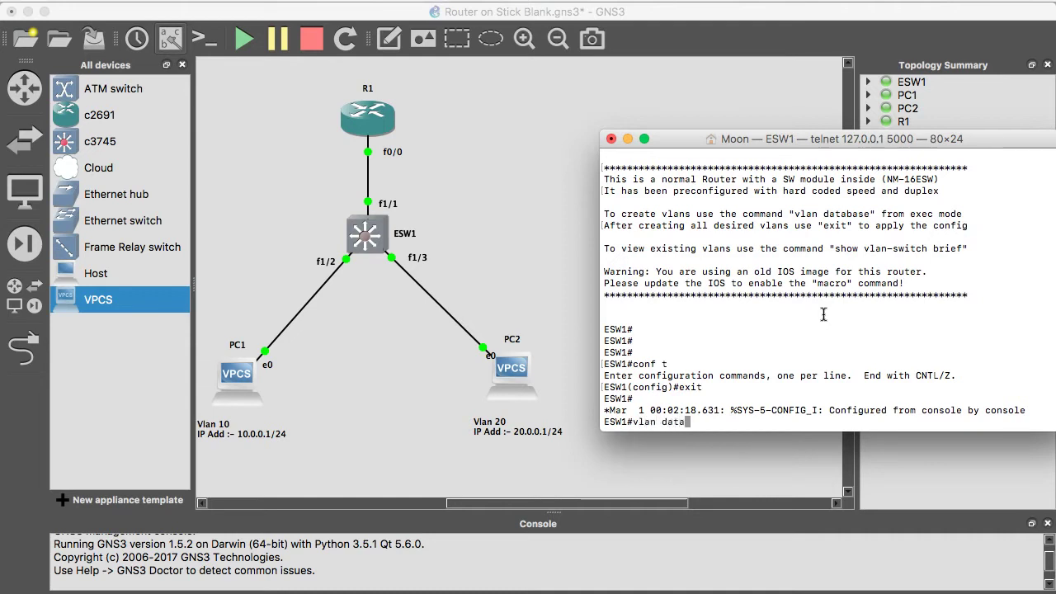
Step: In ESW1's vlan database, add VLAN 10 'IT' and VLAN 20 'HR' and exit to apply
key("Tab")
key("Return")
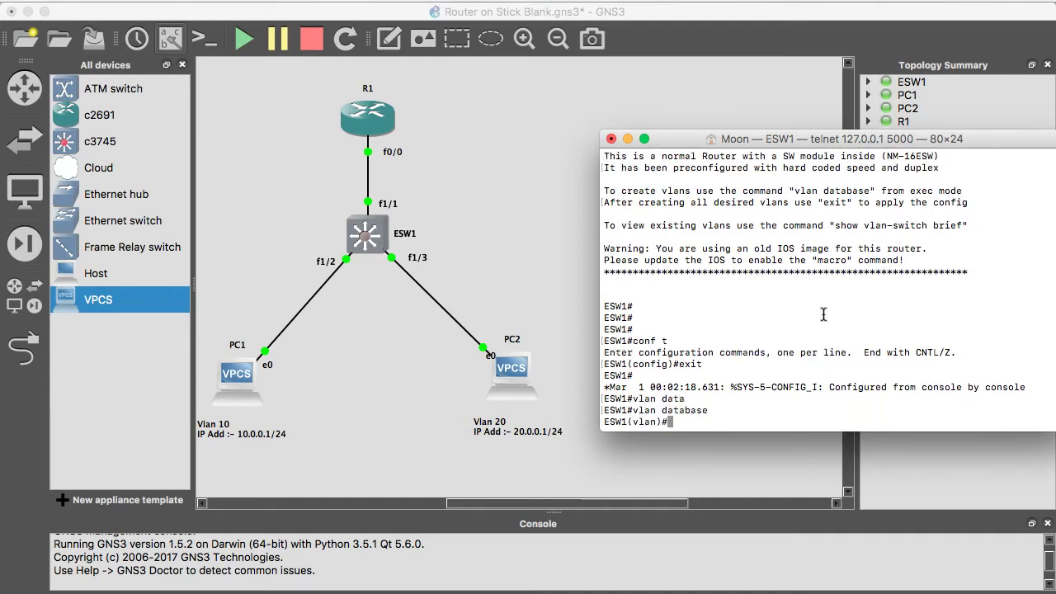
type("vlan 10 name ")
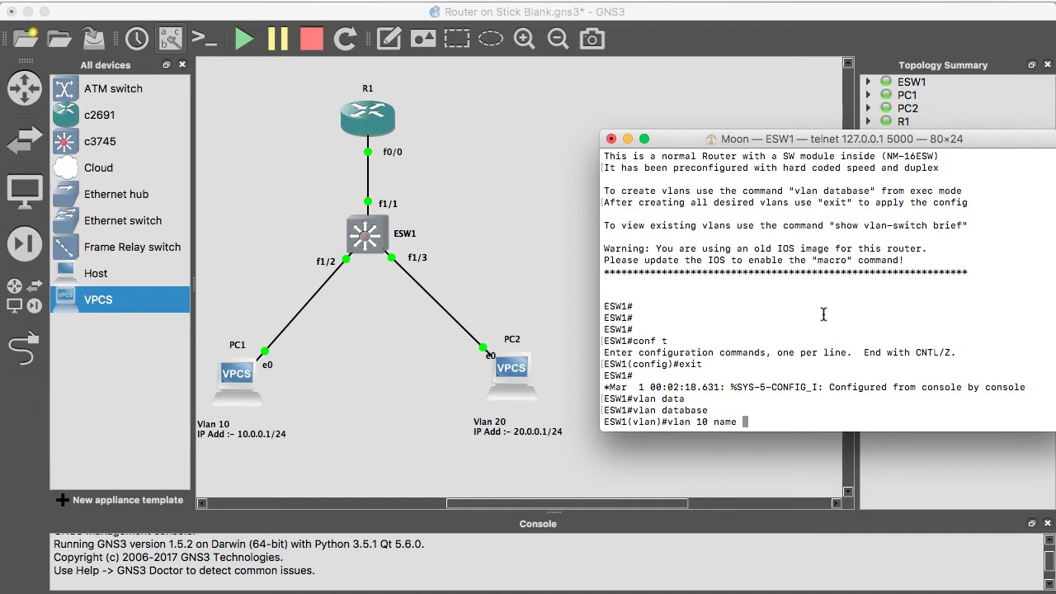
type("IT")
key("Return")
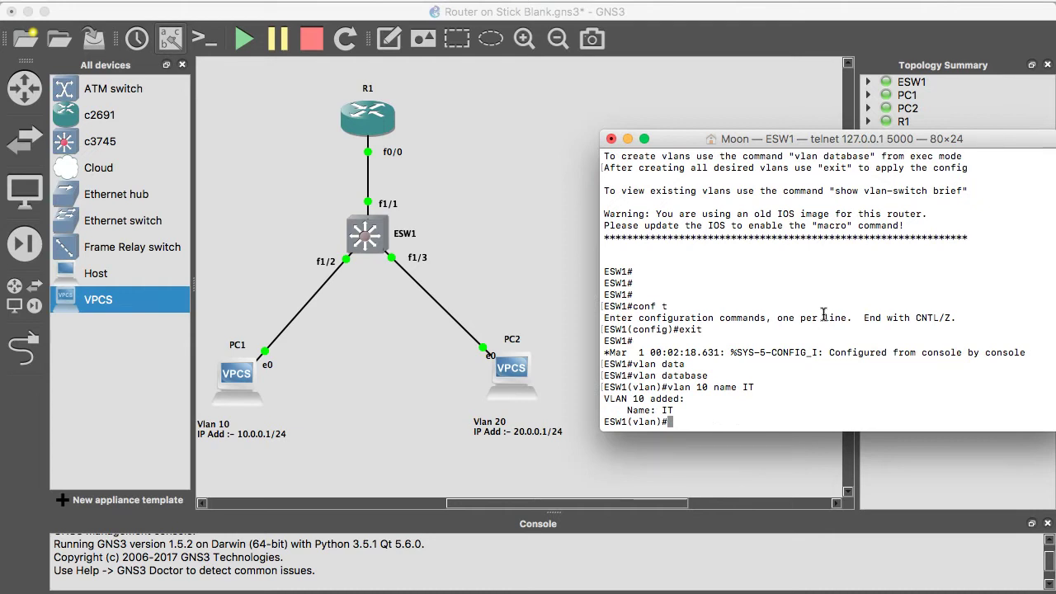
type("vlan 20 name")
type("HR")
key("Return")
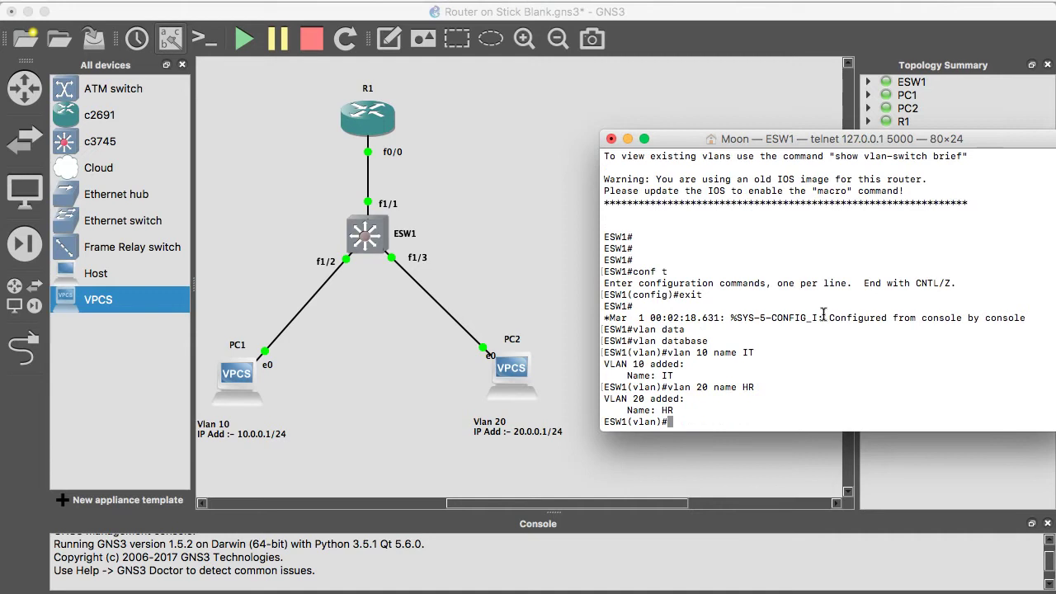
type("exit")
key("Return")
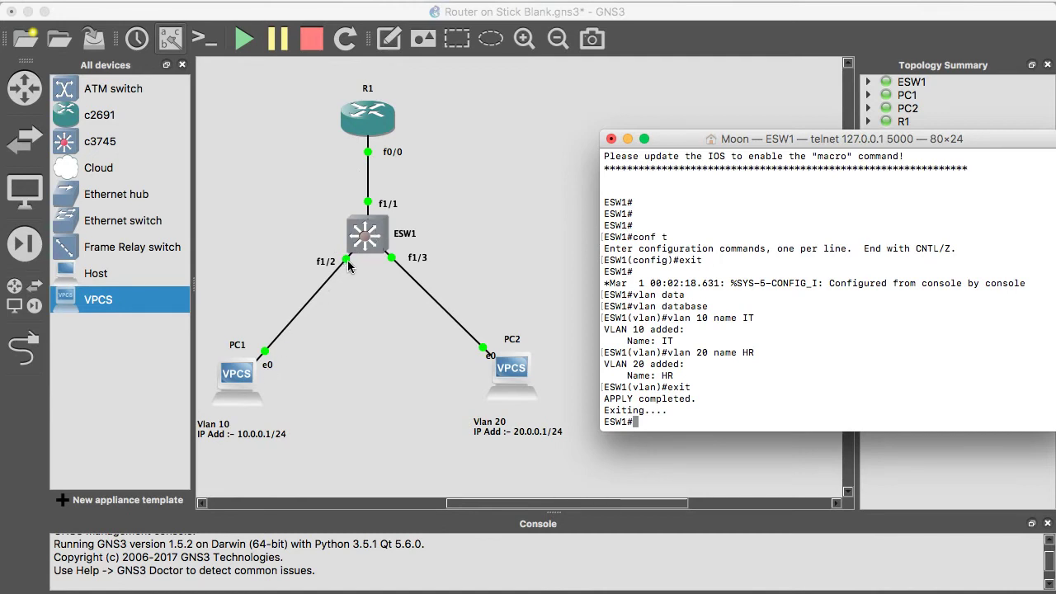
Step: Configure ESW1 interface f1/2 with switchport mode access
type("con")
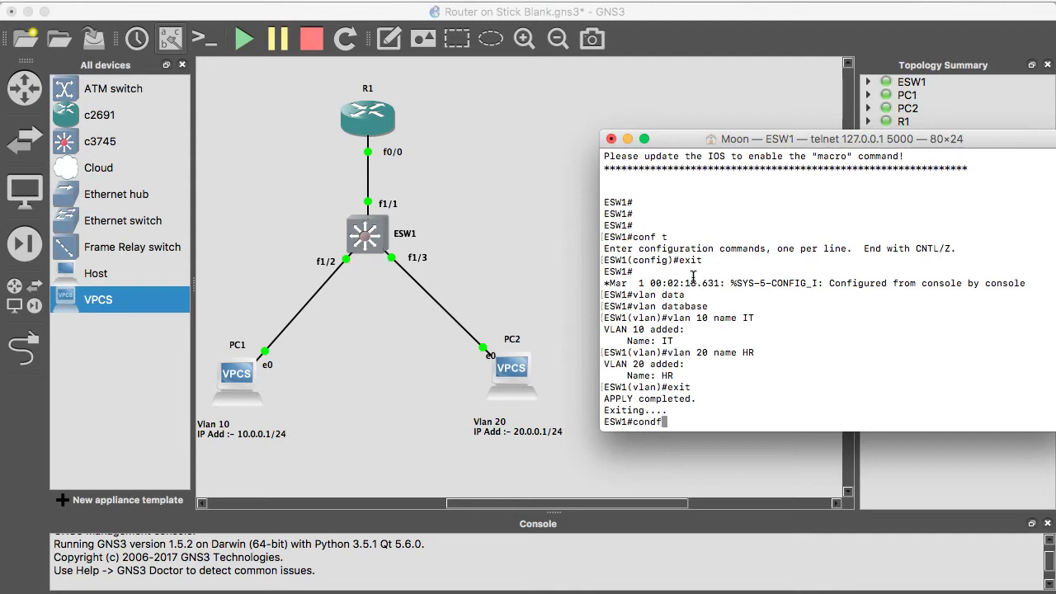
type("f t")
key("Return")
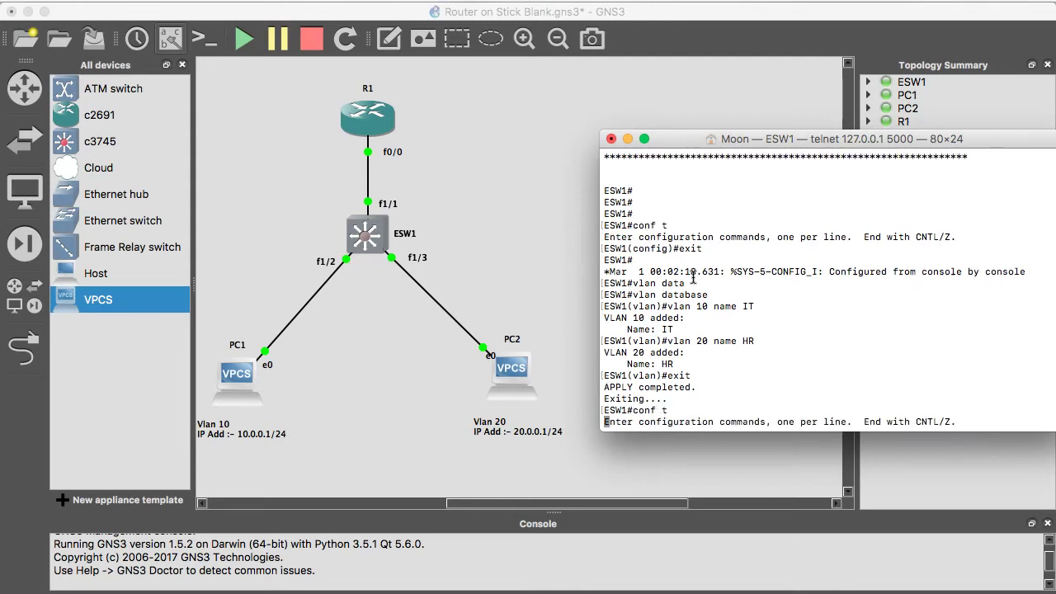
type("int ")
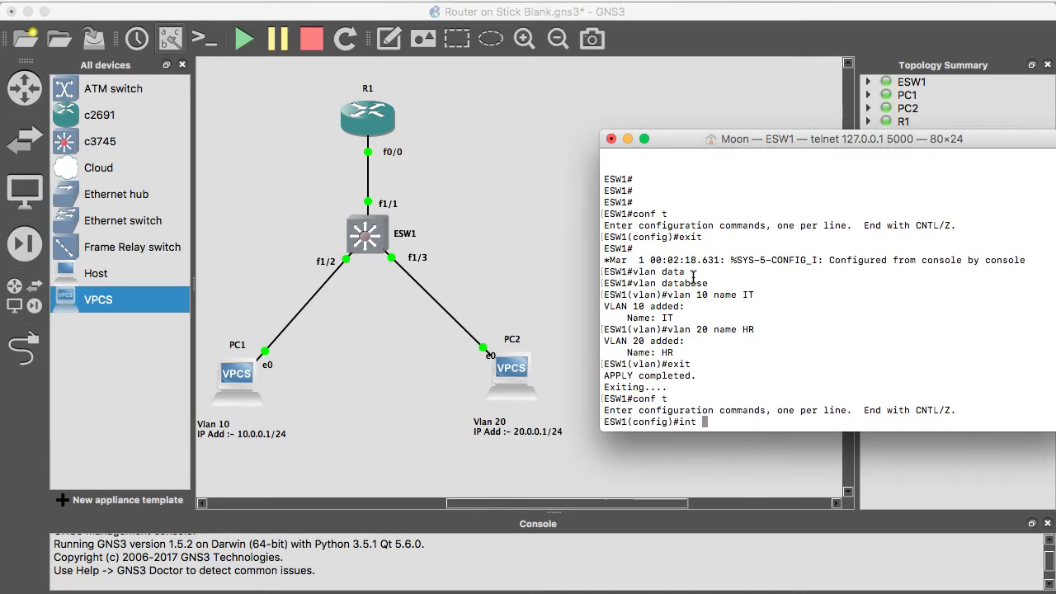
type("f1/2")
key("Return")
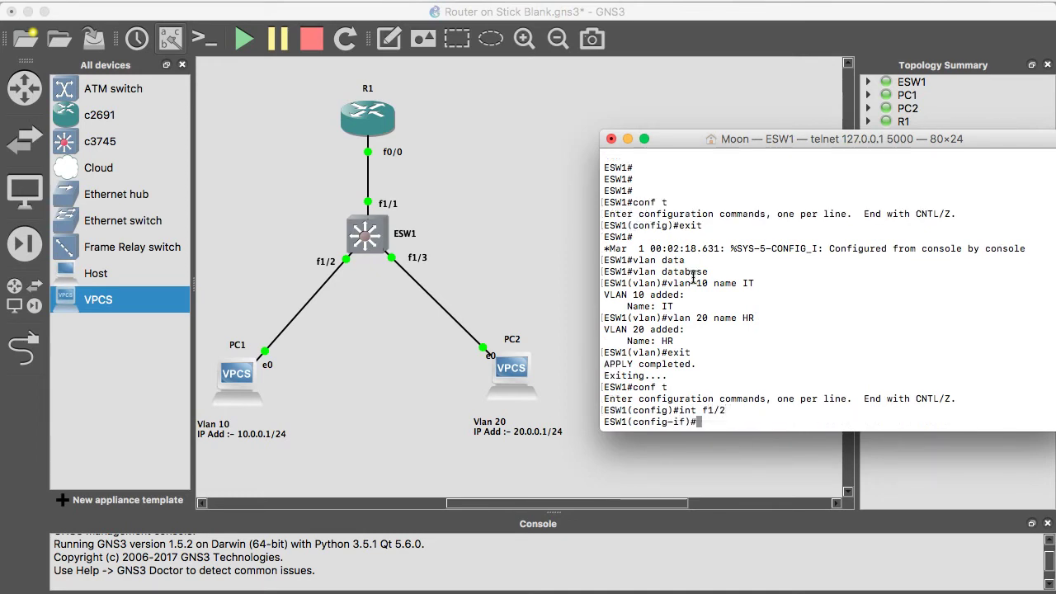
type("sw")
key("Tab")
type("mod")
key("Tab")
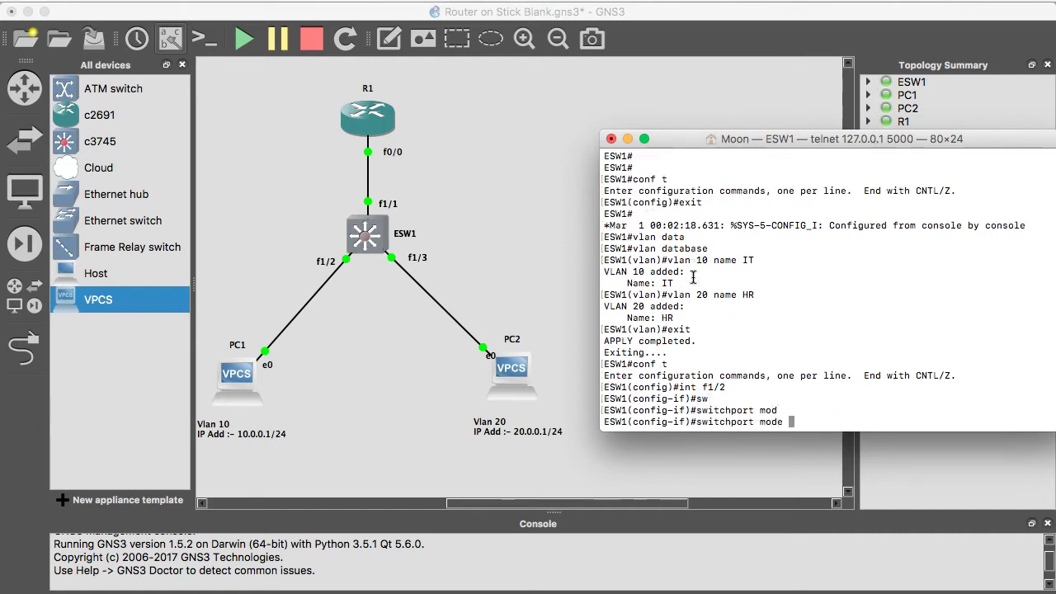
type("ac")
key("Tab")
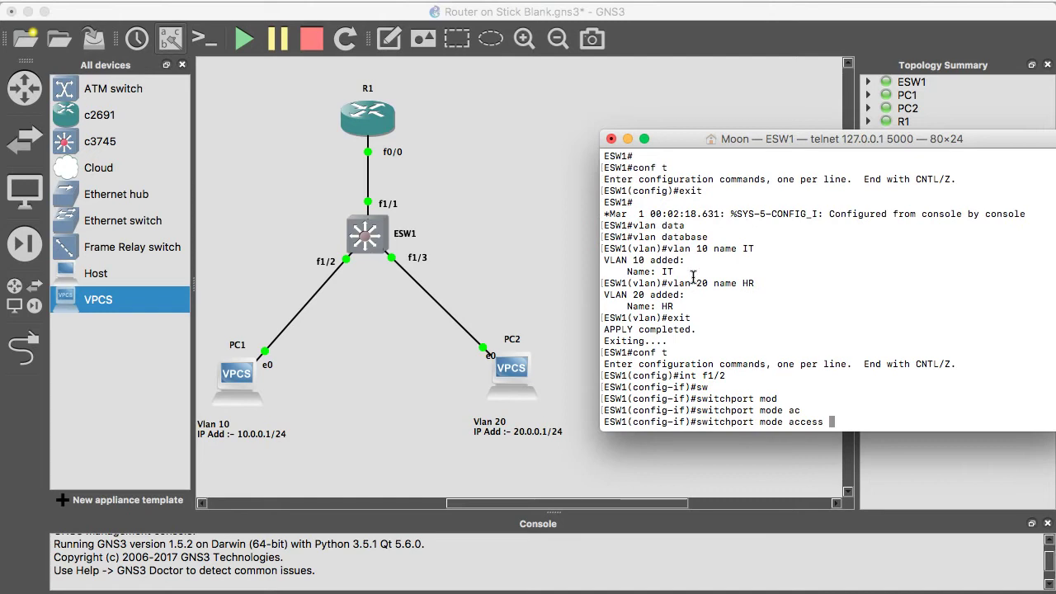
key("Return")
Step: Assign f1/2 to access VLAN 10 and exit the interface
type("sw")
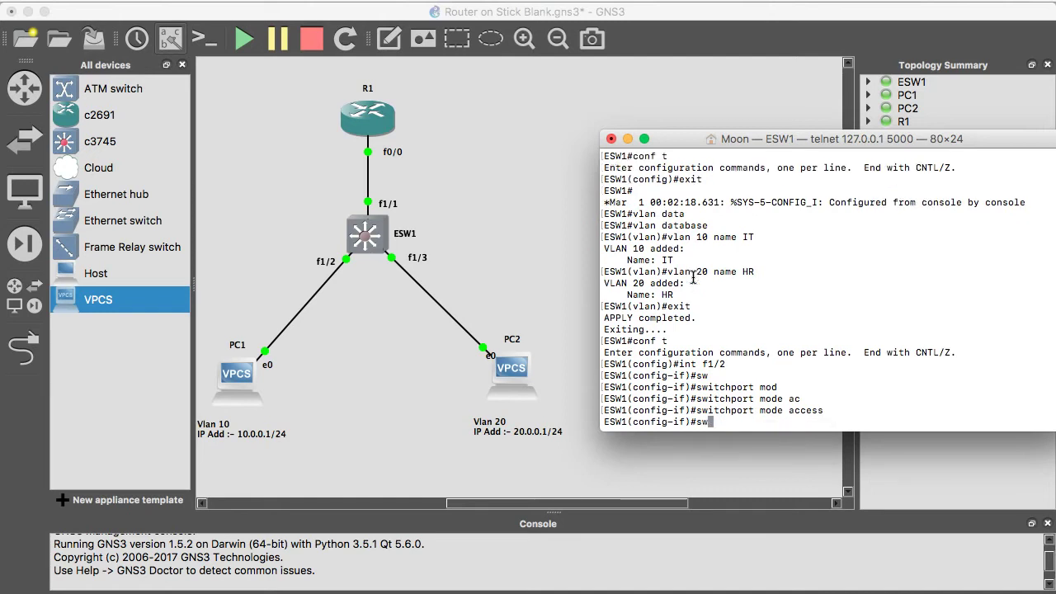
key("Tab")
type("mode")
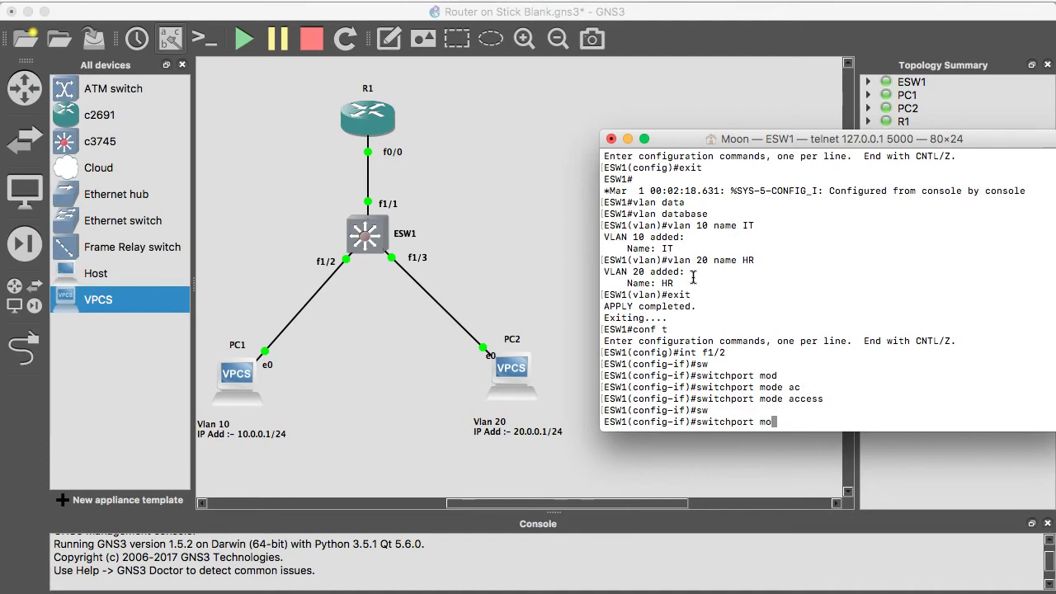
key("Tab")
key("BackSpace")
key("BackSpace")
key("BackSpace")
key("BackSpace")
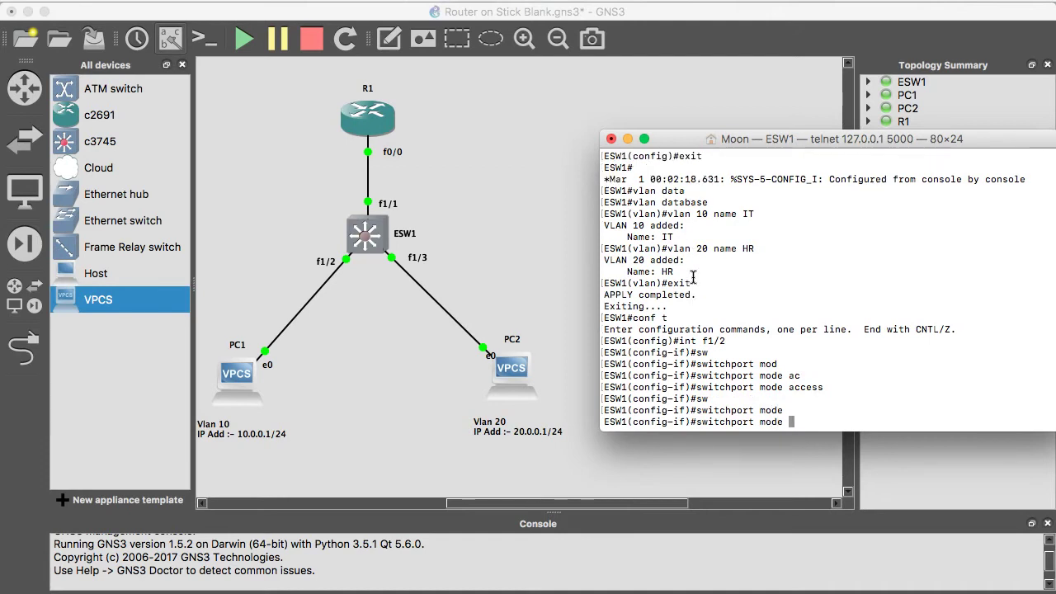
key("BackSpace")
type("ac")
key("Tab")
type("vla")
key("Tab")
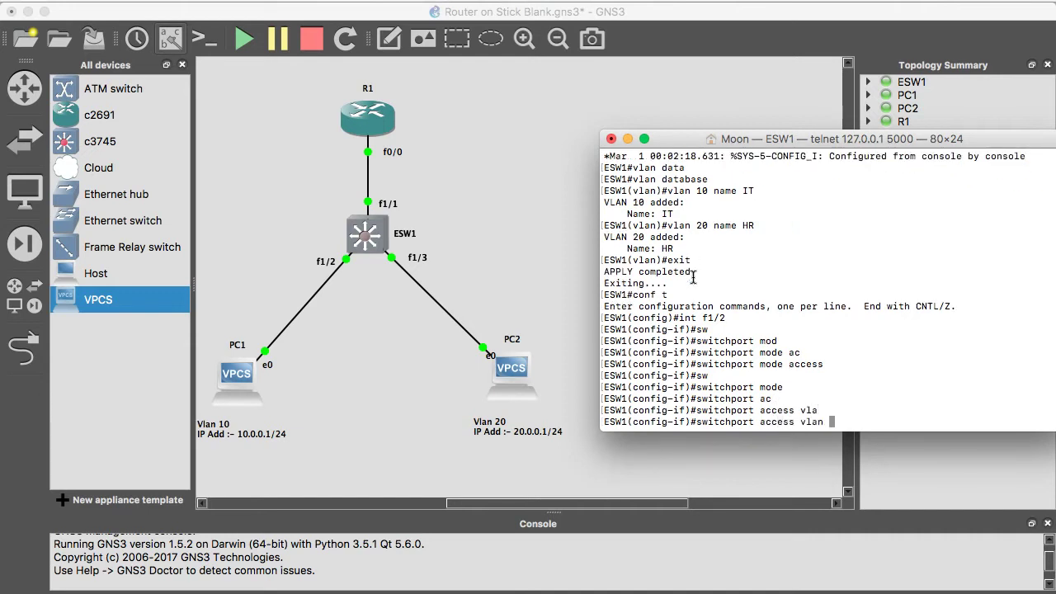
type("10")
key("Return")
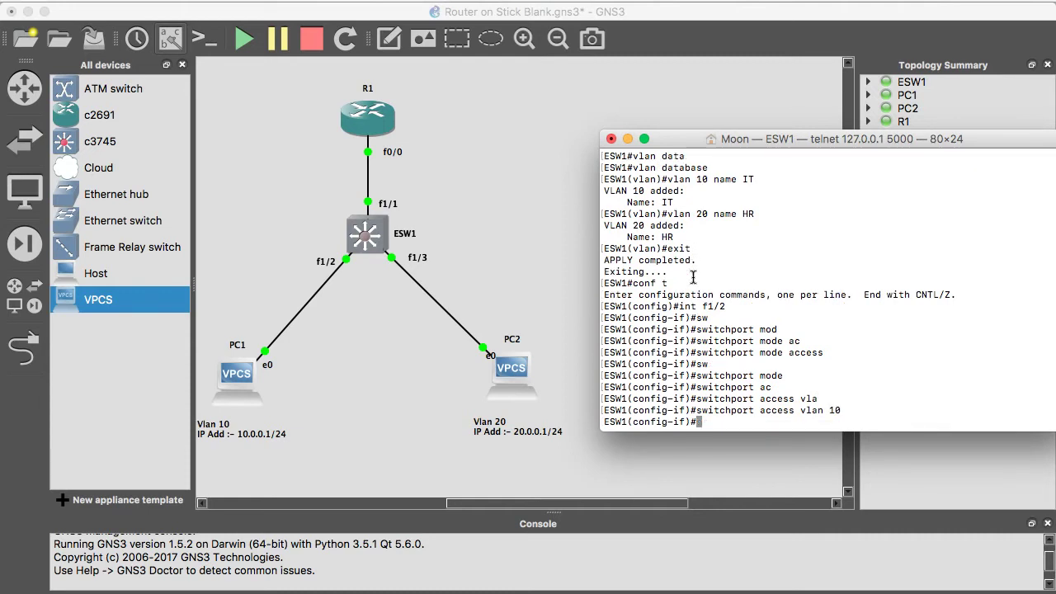
type("exit")
key("Return")
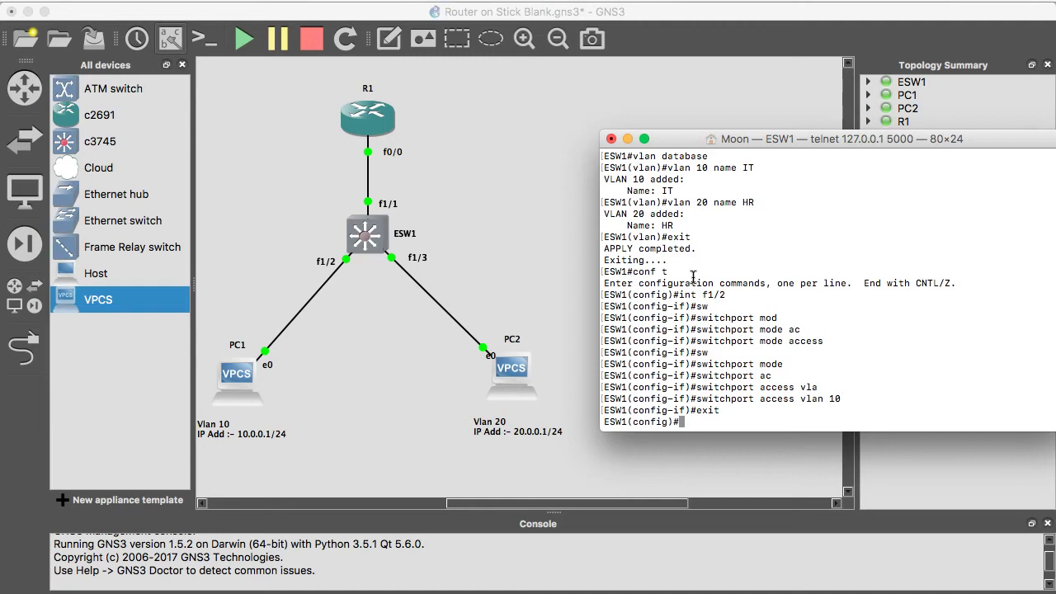
Step: Put ESW1 interface f1/3 into switchport mode access
type("int f1/3")
key("Return")
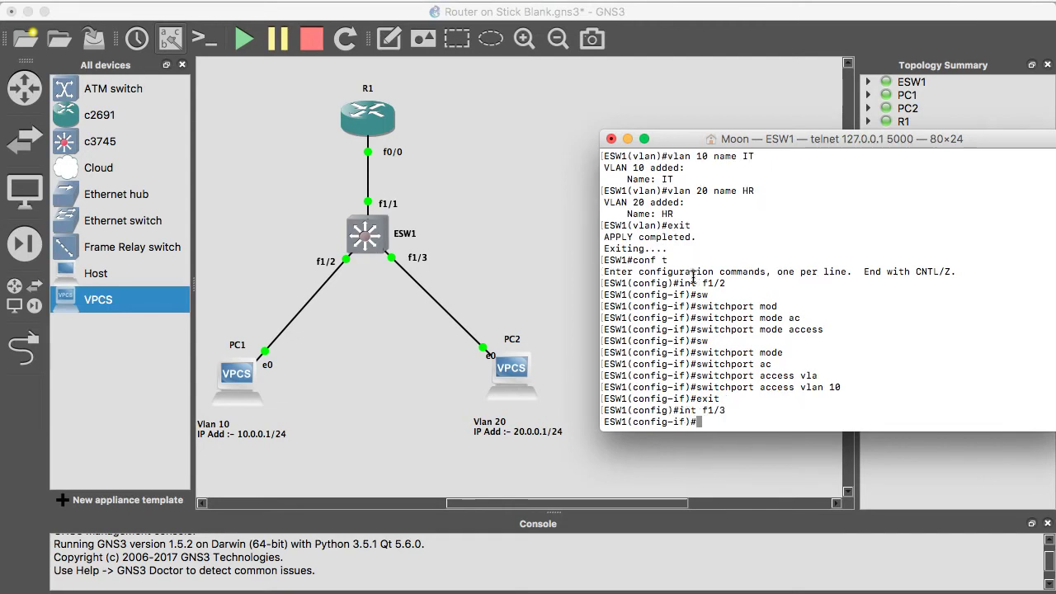
type("swi")
key("Tab")
type("mod")
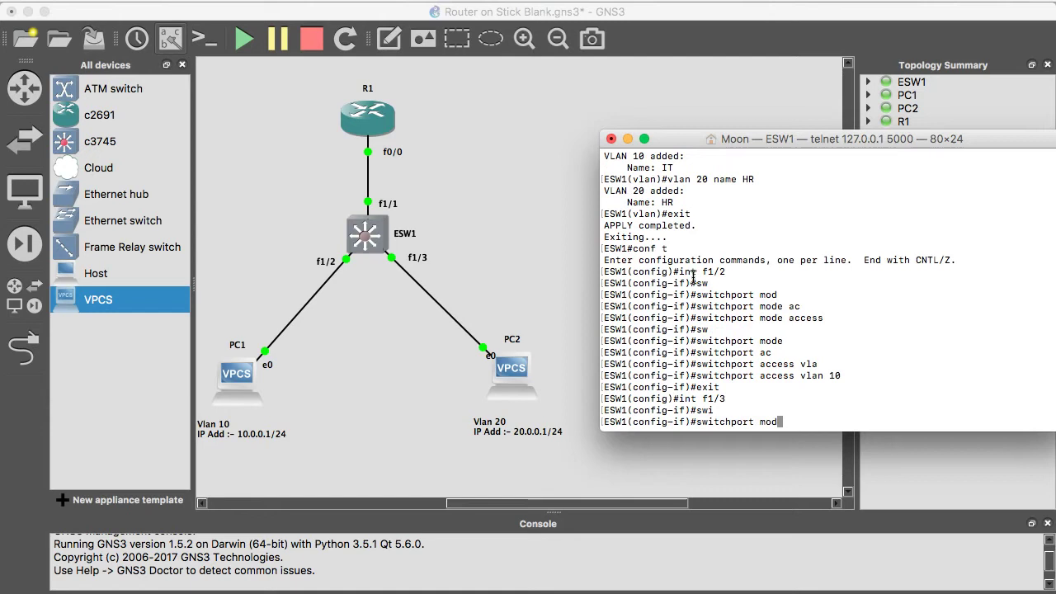
key("Tab")
type("a")
type("c")
key("Tab")
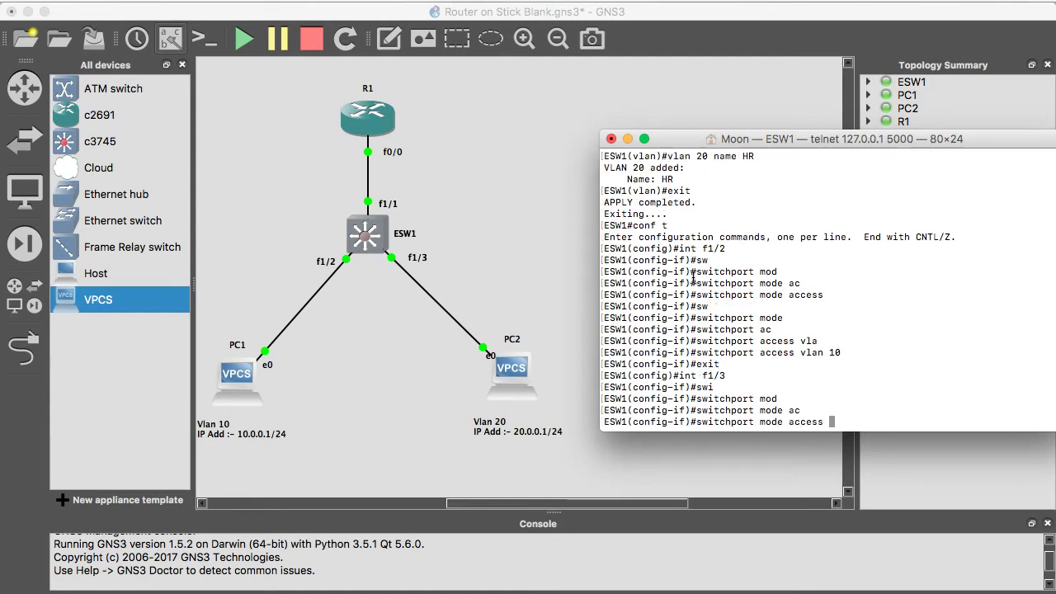
key("Return")
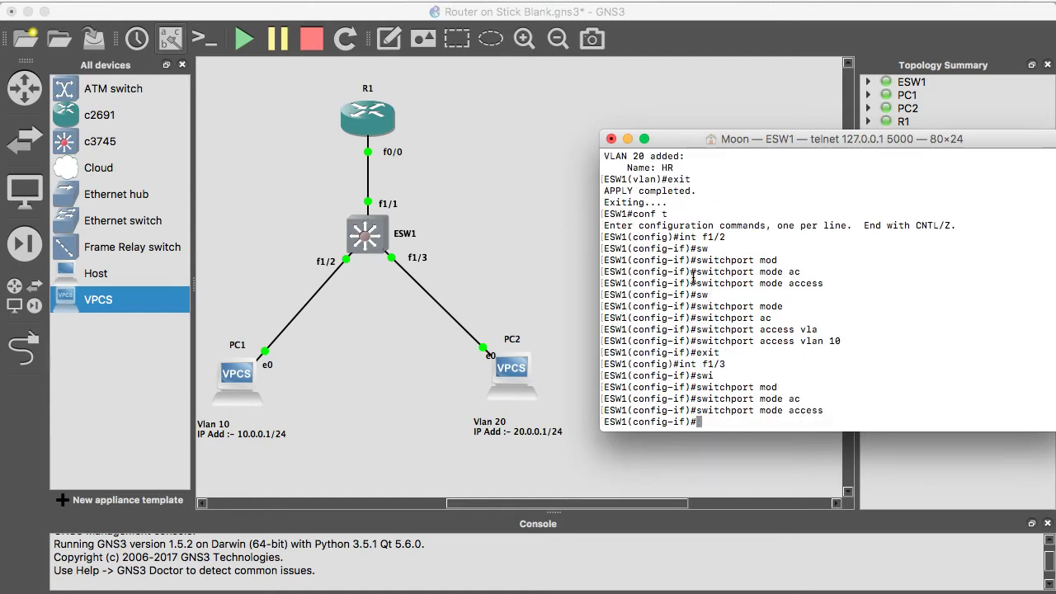
Step: Assign f1/3 to access VLAN 20 and exit back to global configuration
type("swi")
key("Tab")
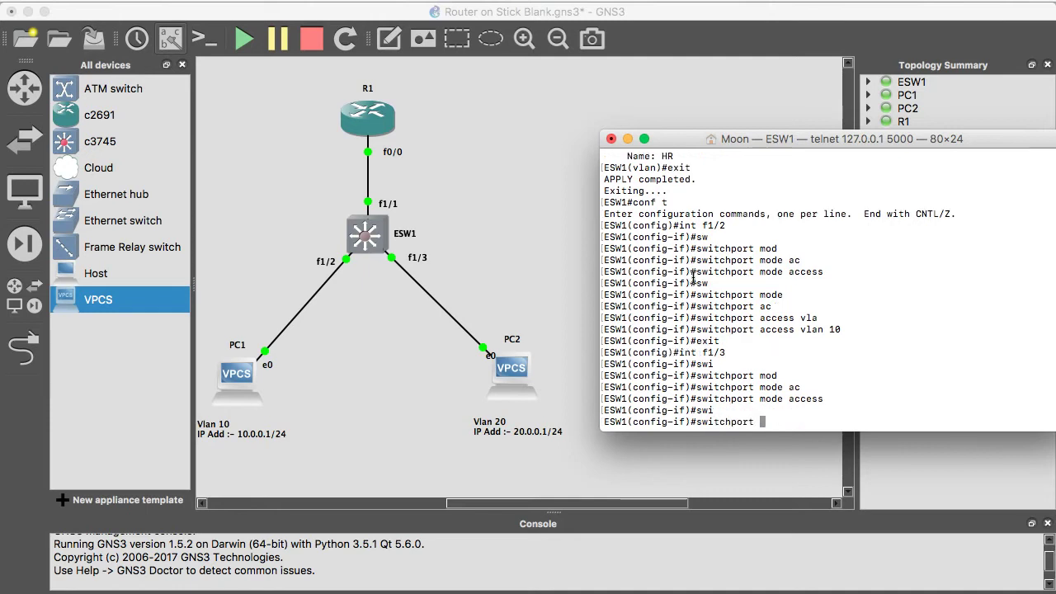
type("acc")
key("Tab")
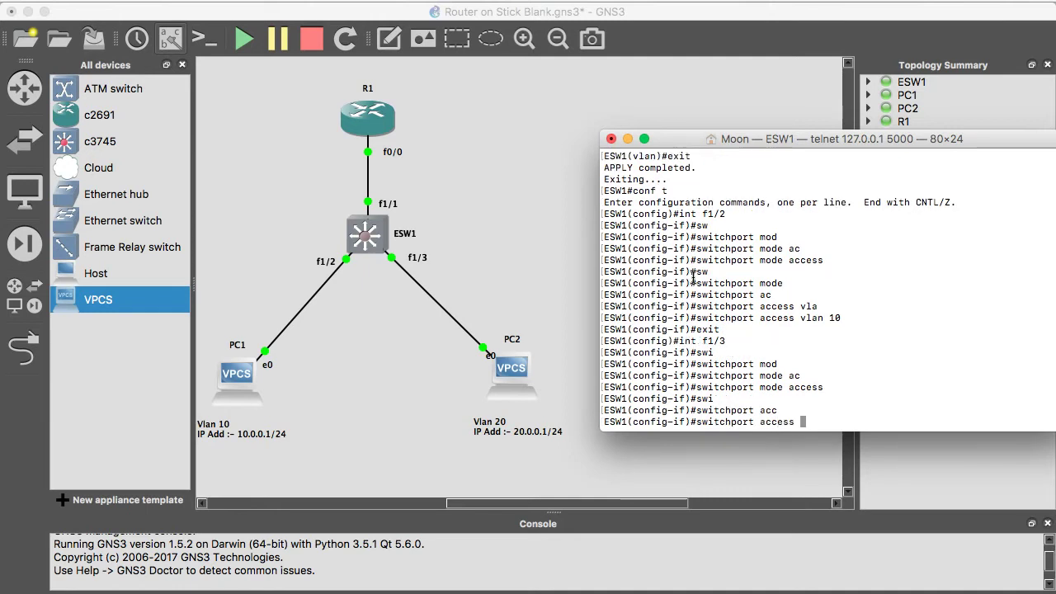
type("vlan 20")
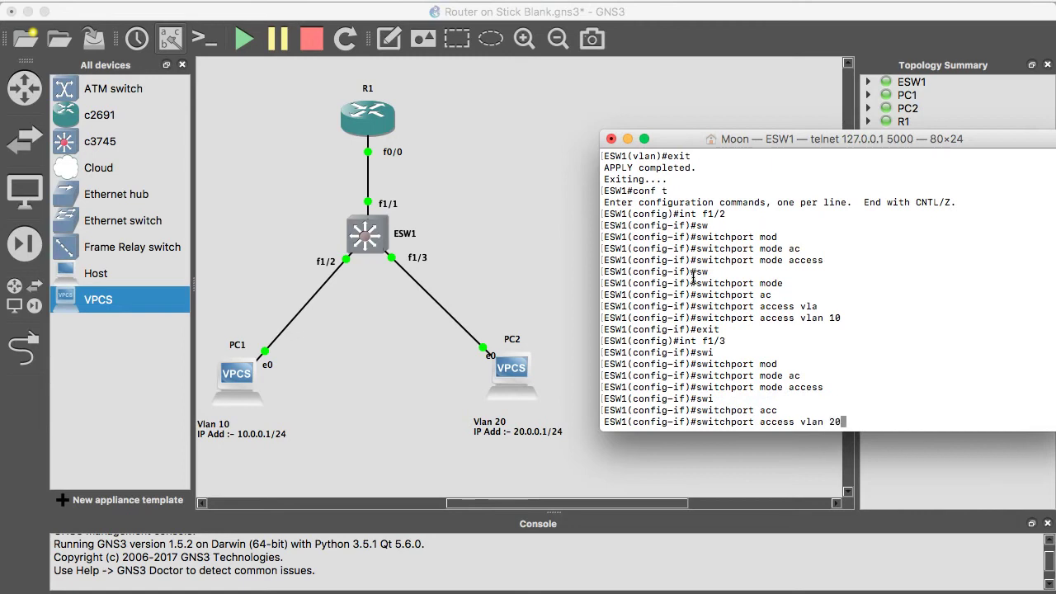
key("Return")
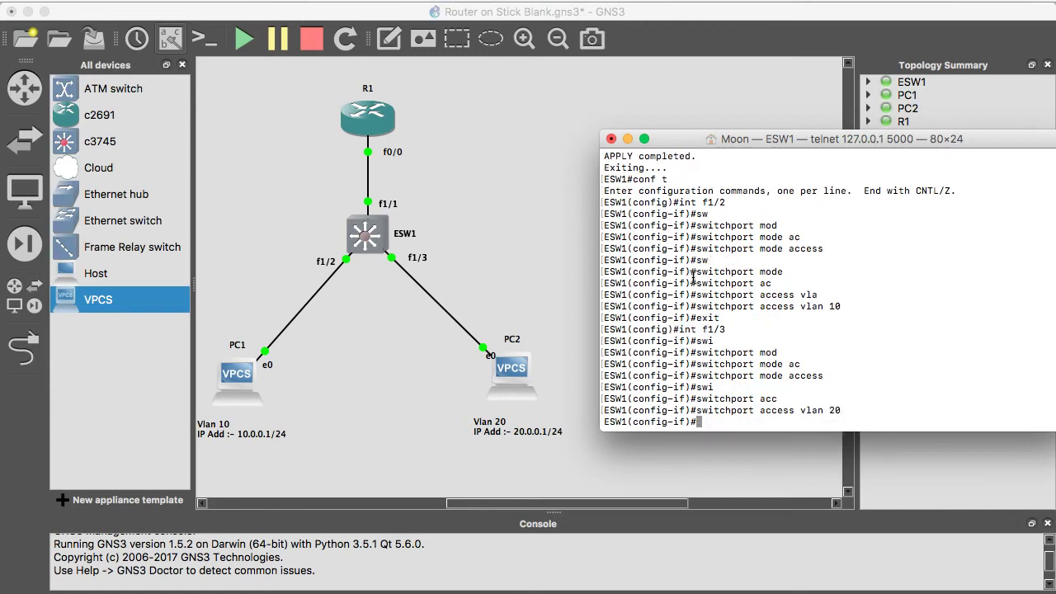
type("exit")
key("Return")
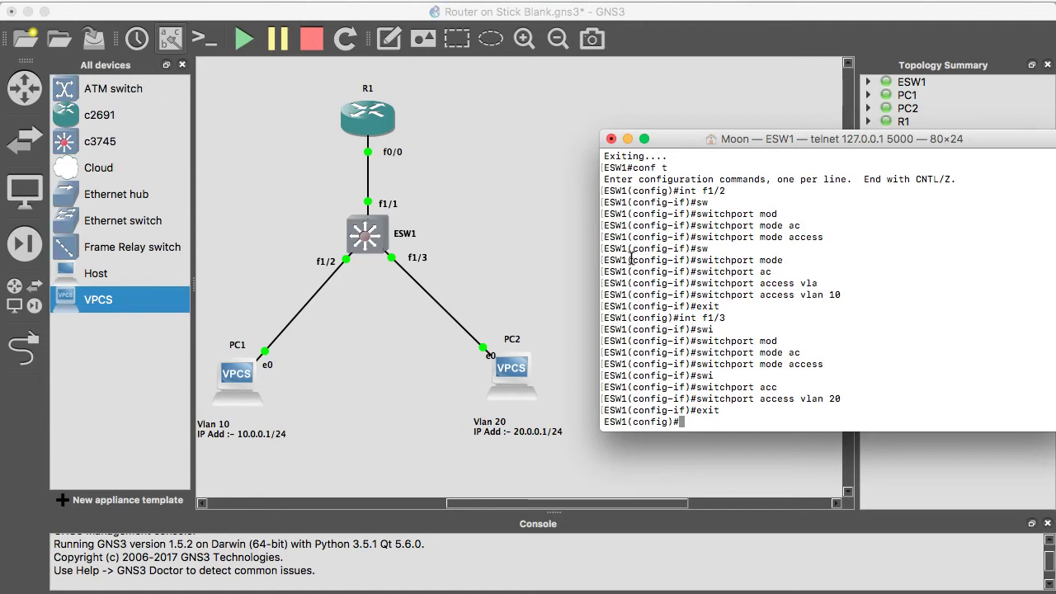
Step: Set ESW1 interface f1/1 to switchport mode trunk and check the dot1q trunk message
type("int f1/1")
key("Return")
type("sw")
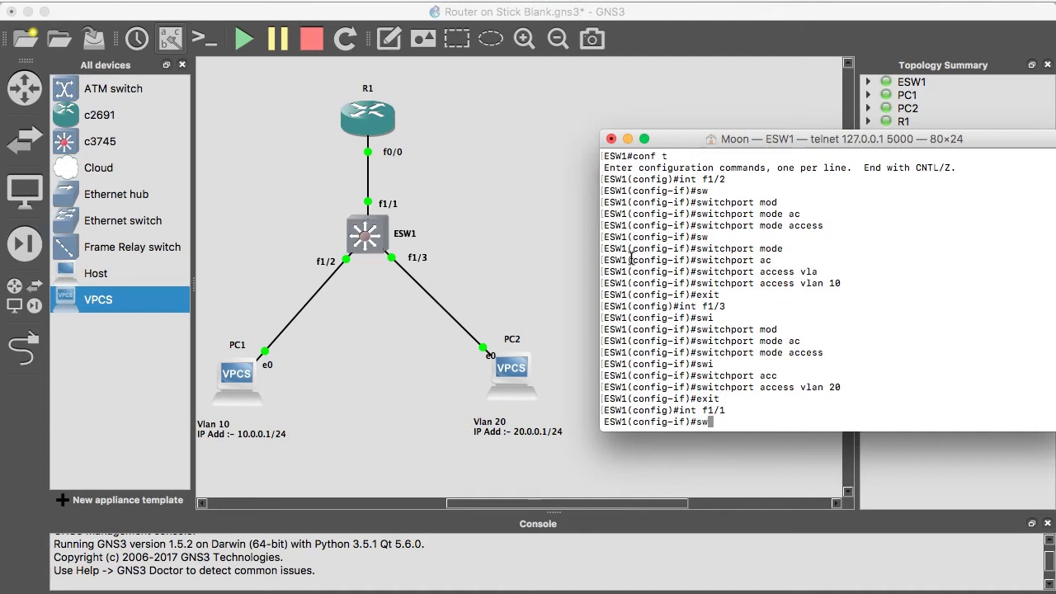
key("Tab")
type("mode")
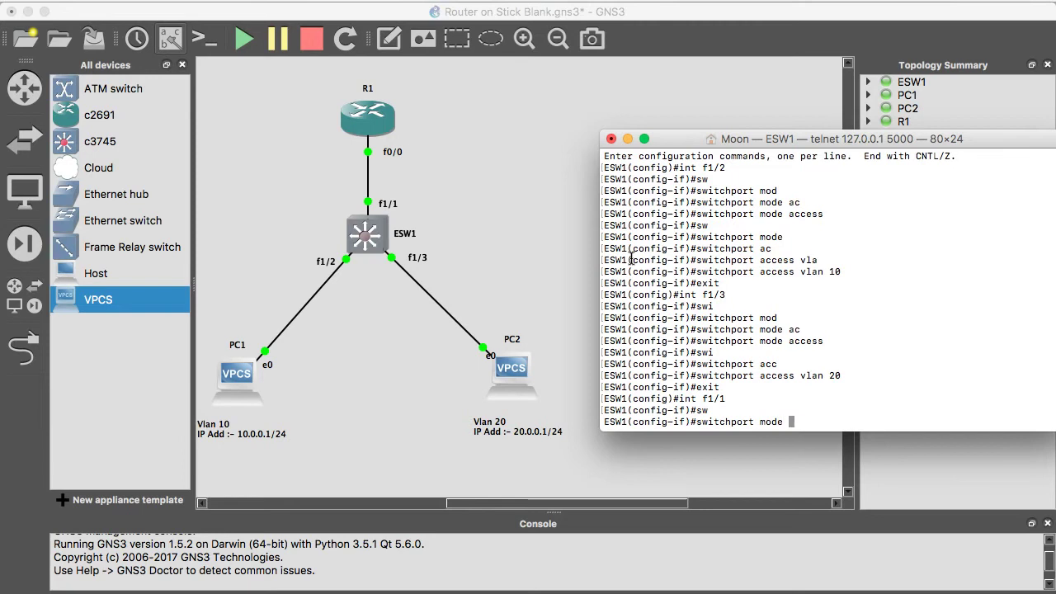
type(" trun")
key("Tab")
key("Return")
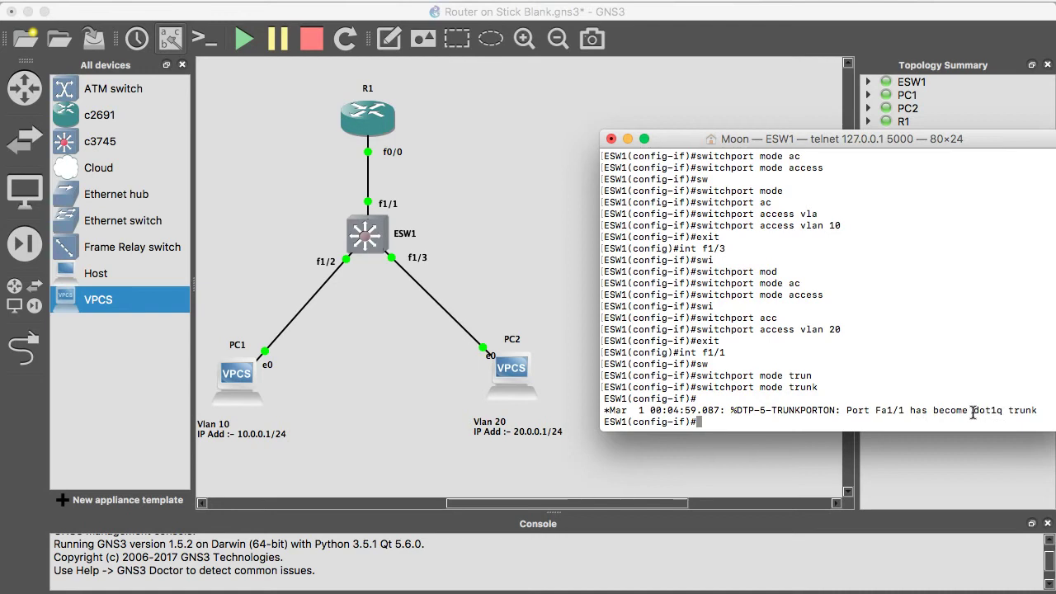
double_click(1002, 412)
left_click(879, 422)
Step: Run 'switchport trunk encapsulation dot1q' on ESW1's f1/1 trunk
type("sw")
key("Tab")
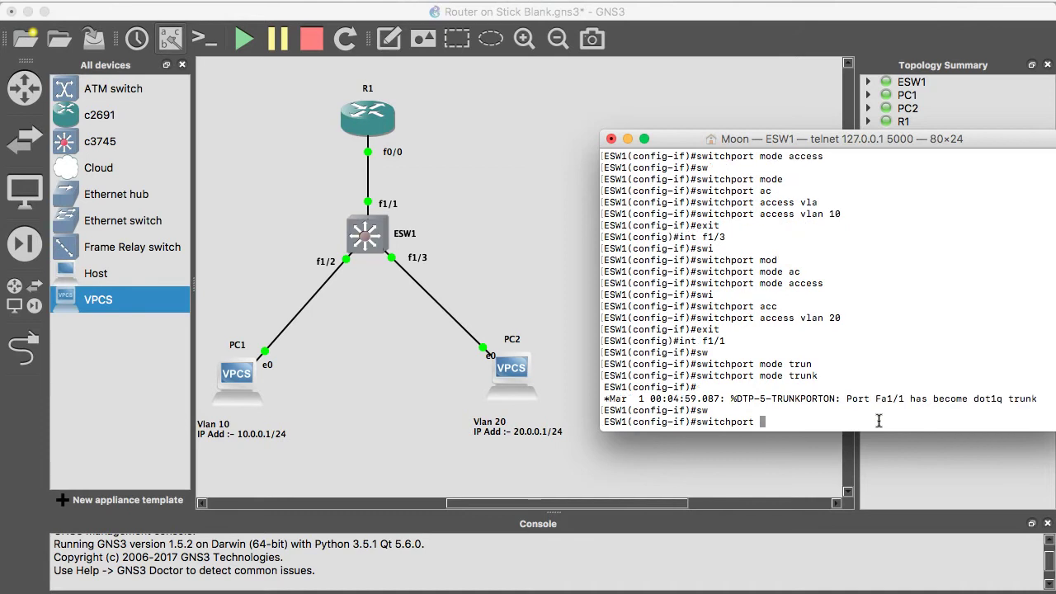
type("trun")
key("Tab")
type("en")
key("Tab")
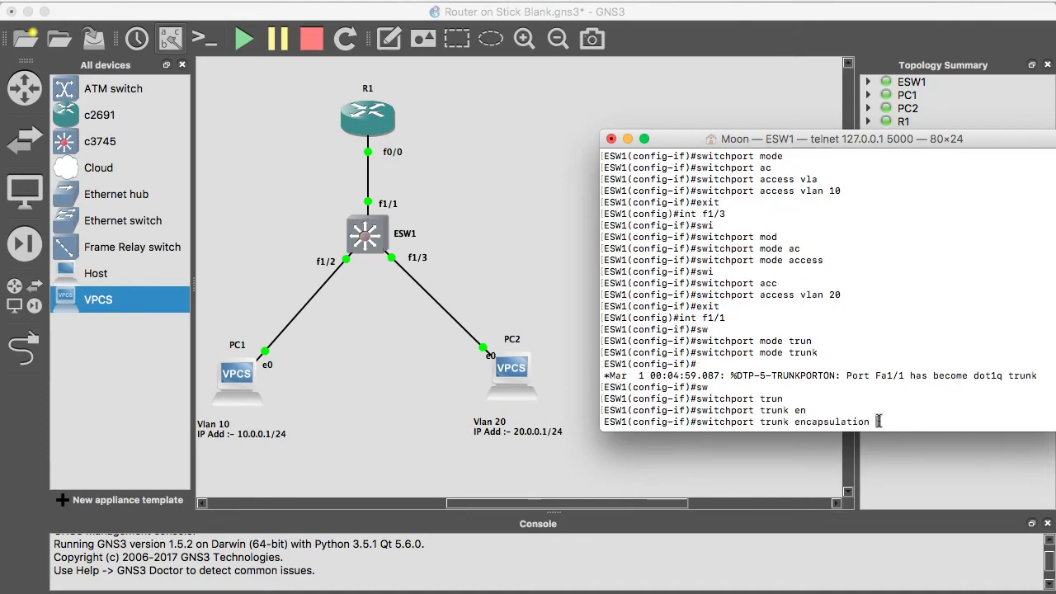
type("do")
key("Tab")
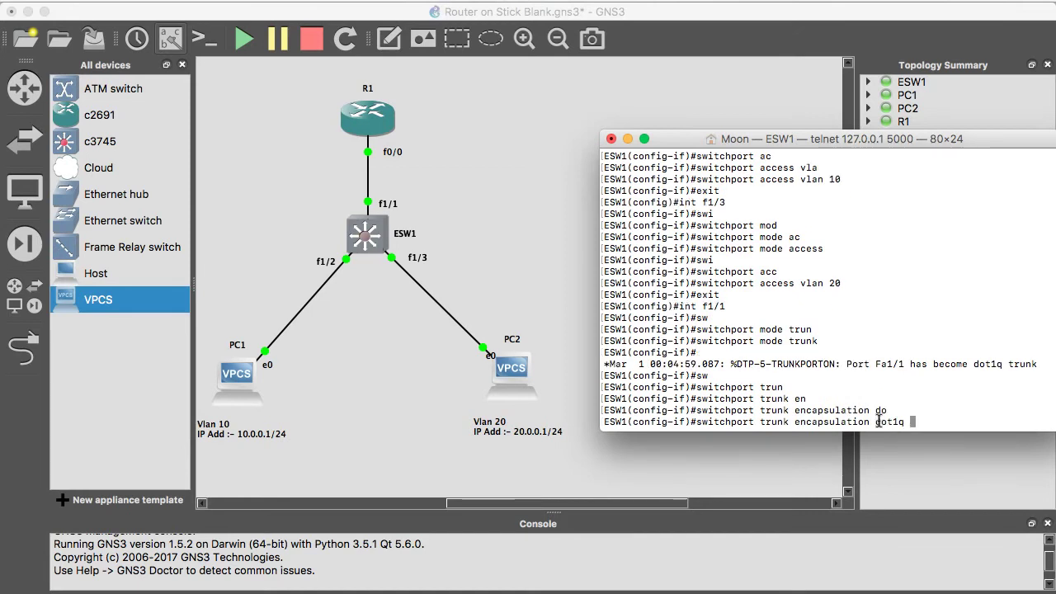
type("?")
key("Return")
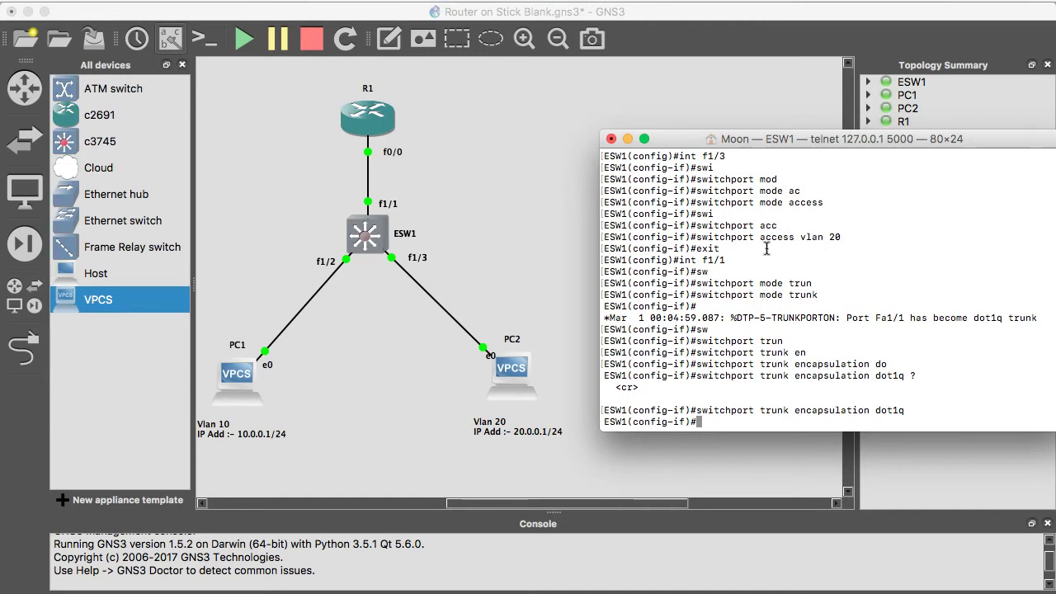
Step: Open R1's console at the R1# prompt, minimize ESW1's console and reposition R1's window
double_click(369, 121)
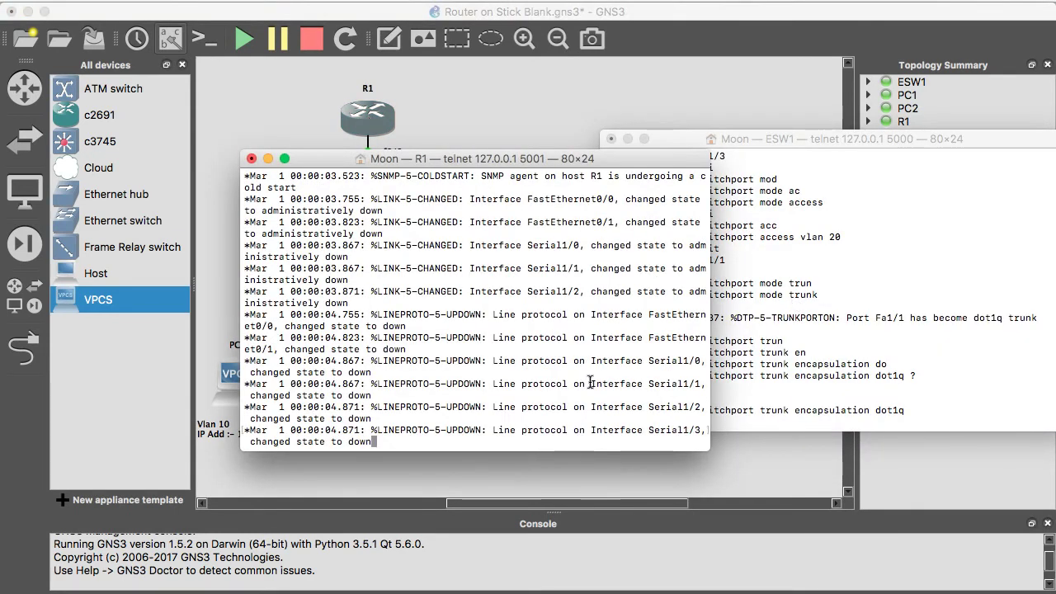
key("Return")
key("Return")
key("Return")
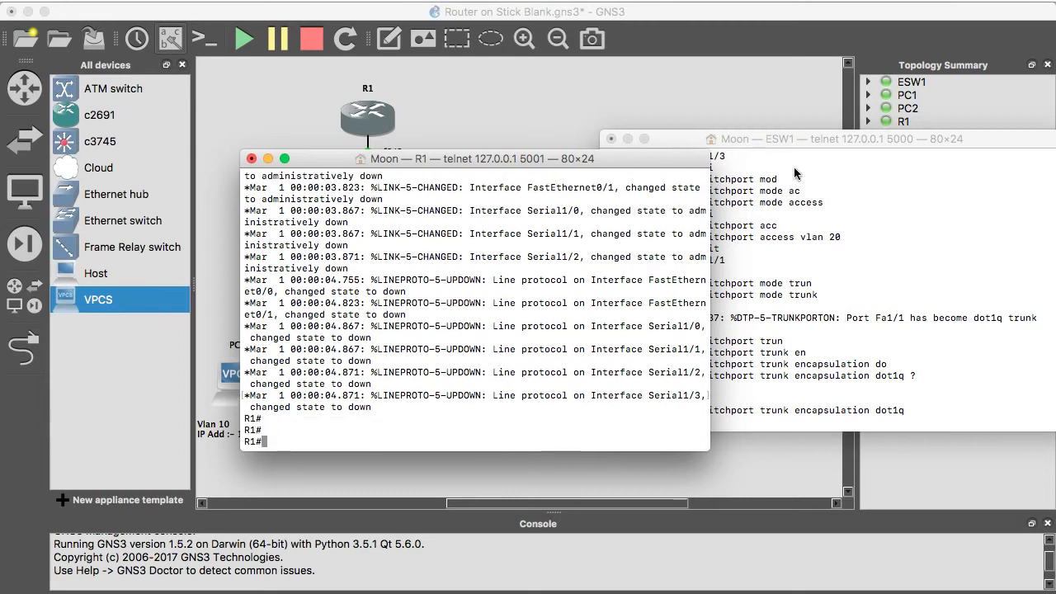
left_click(628, 138)
left_click_drag(590, 164, 900, 116)
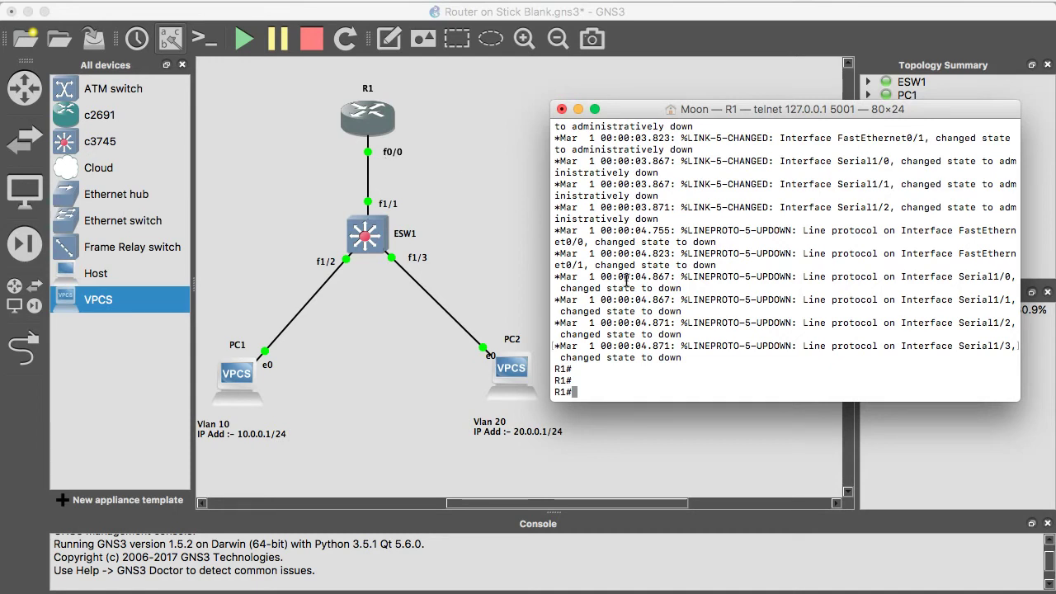
Step: On R1 interface f0/0, run 'no ip address' and 'no shut' to enable it without an address
type("conf t")
key("Return")
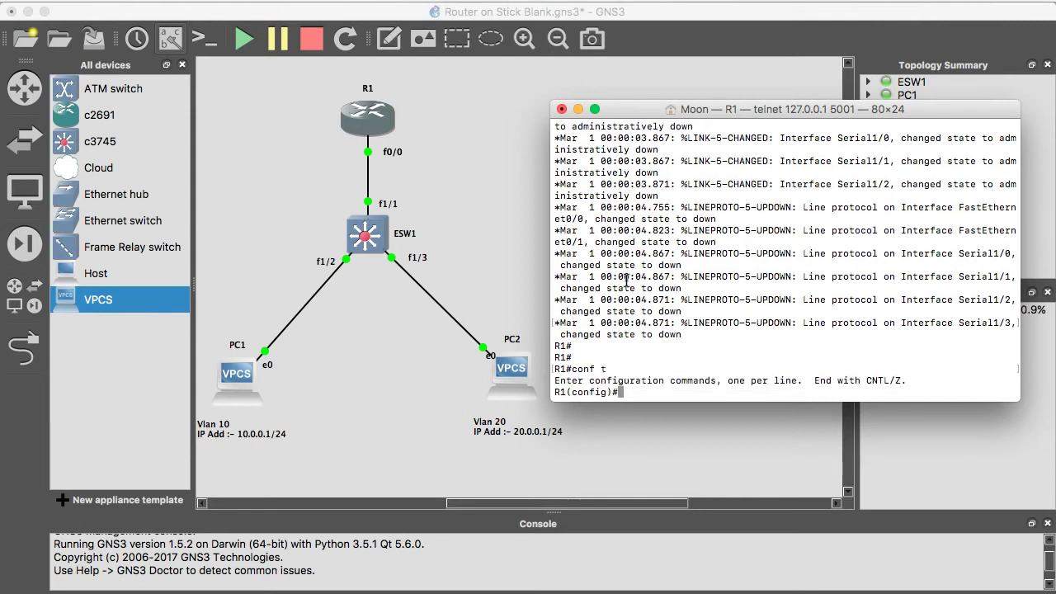
type("int f0/0")
key("Return")
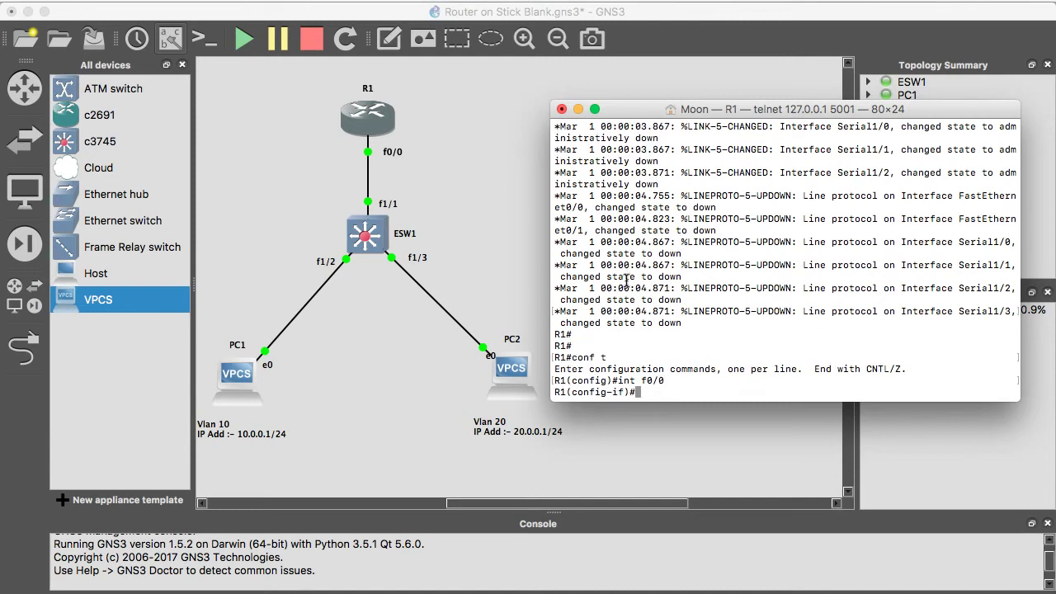
type("no ip")
key("Return")
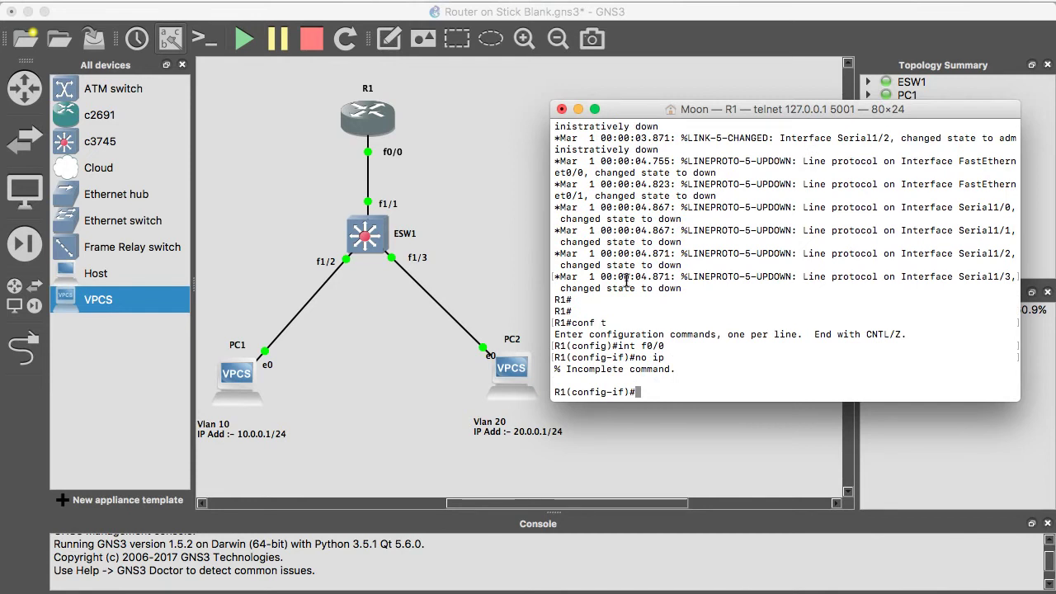
type("no ip add")
key("Tab")
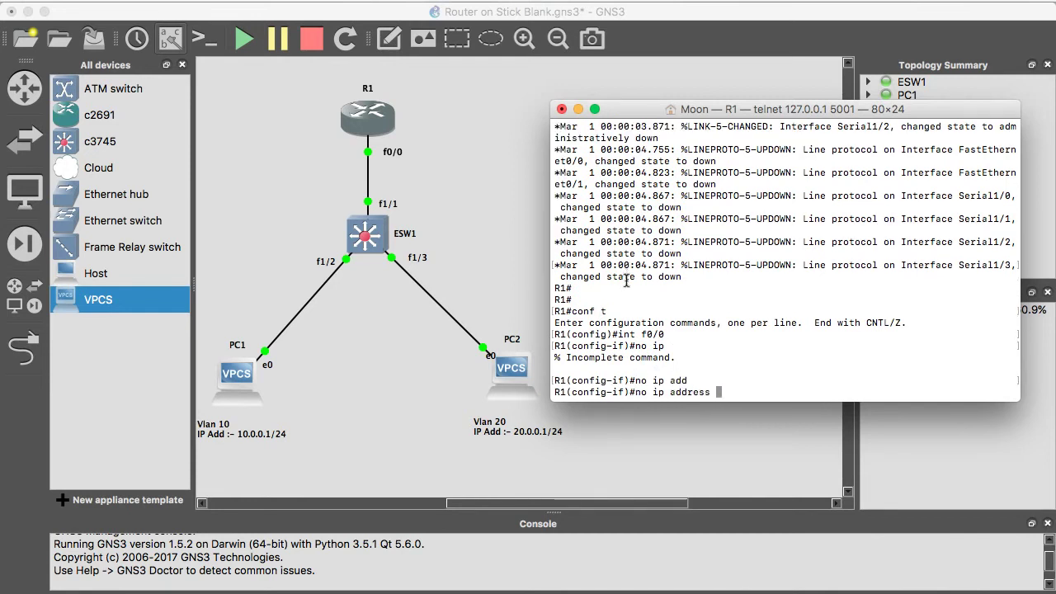
key("Return")
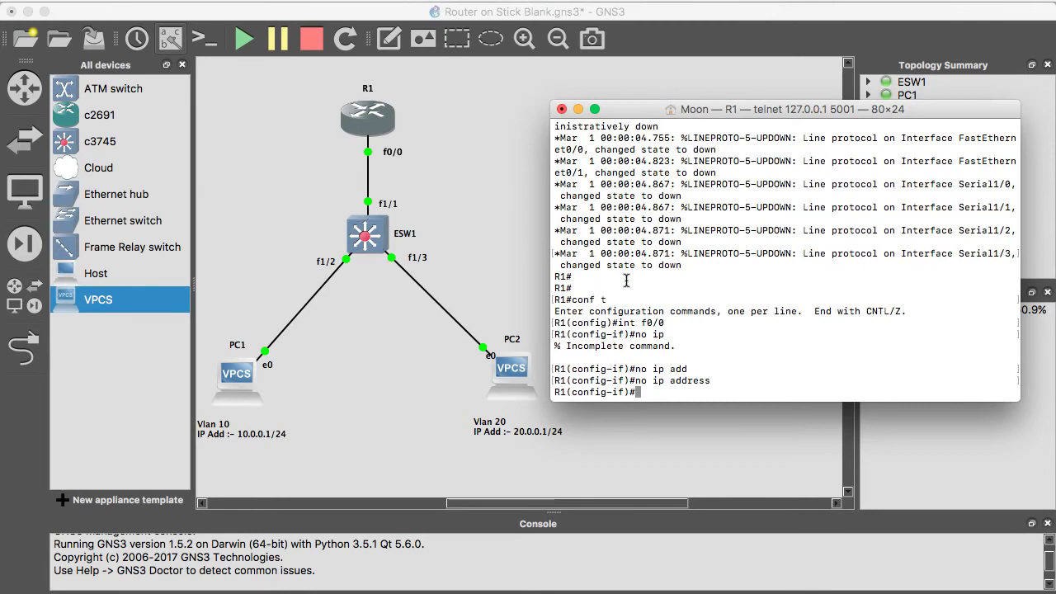
type("no shut")
key("Return")
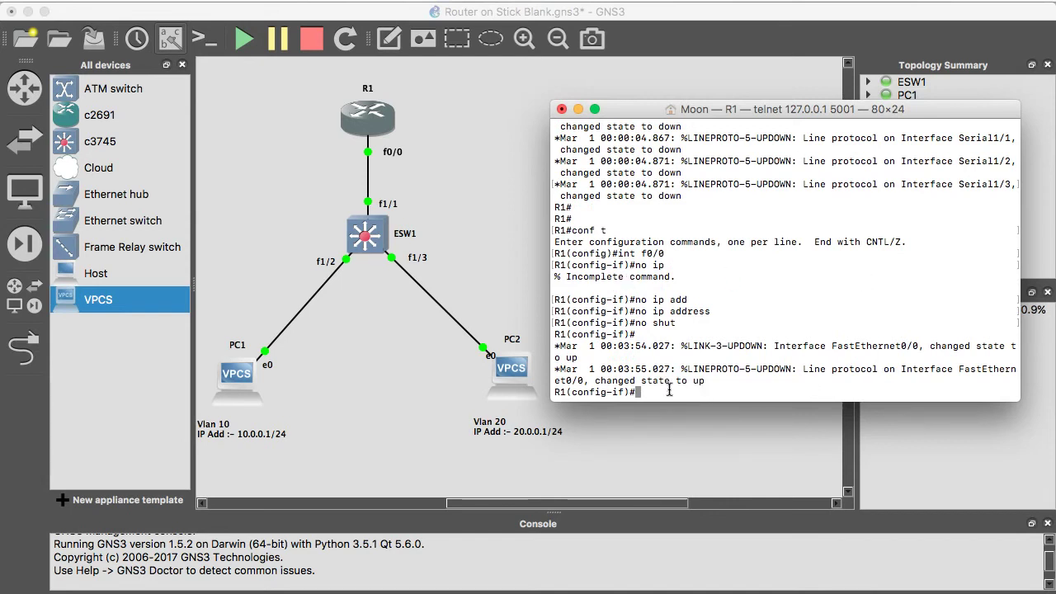
type("i")
key("BackSpace")
Step: Create R1 subinterface f0/0.1 with encapsulation dot1Q 10
type("int f0")
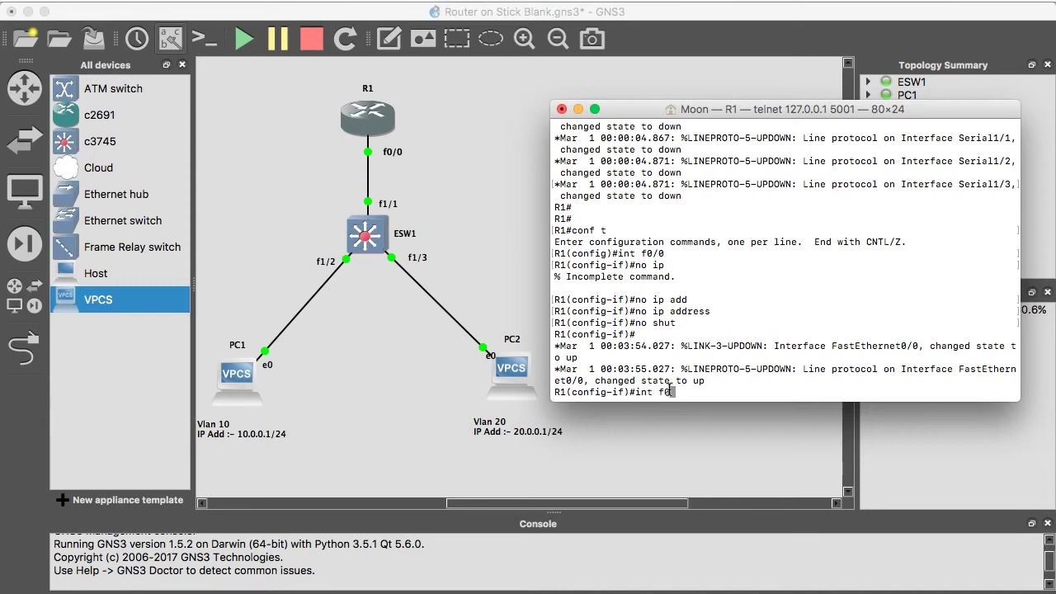
type("/0.1")
key("Return")
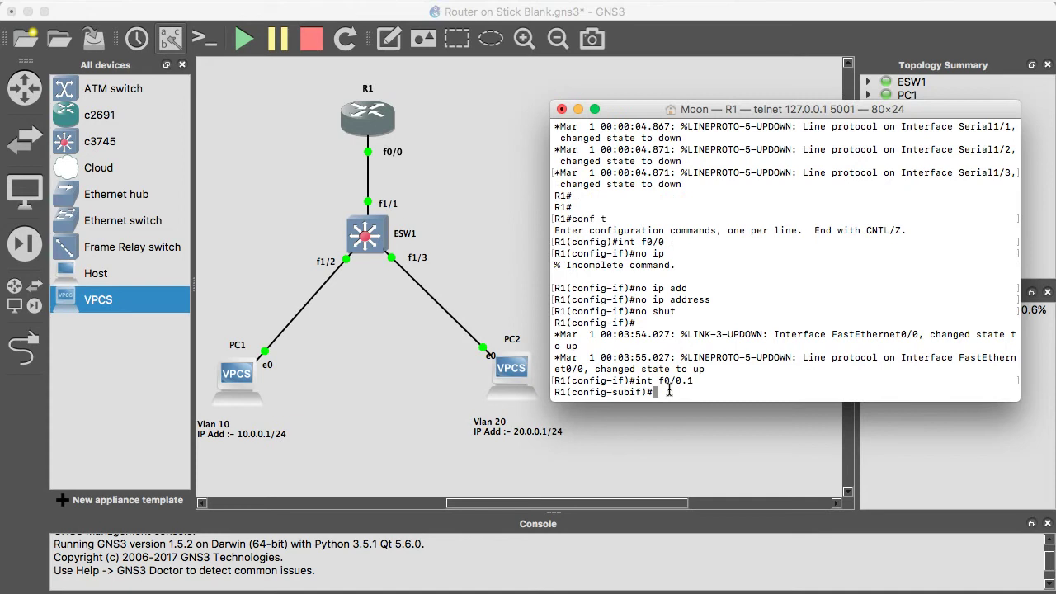
type("en")
key("Tab")
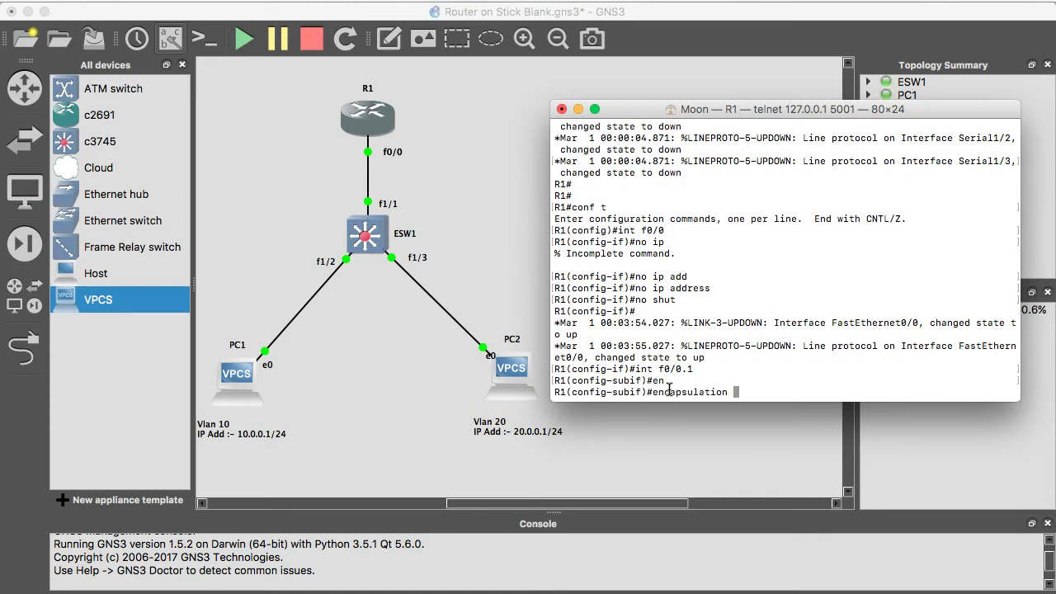
type("do")
key("Tab")
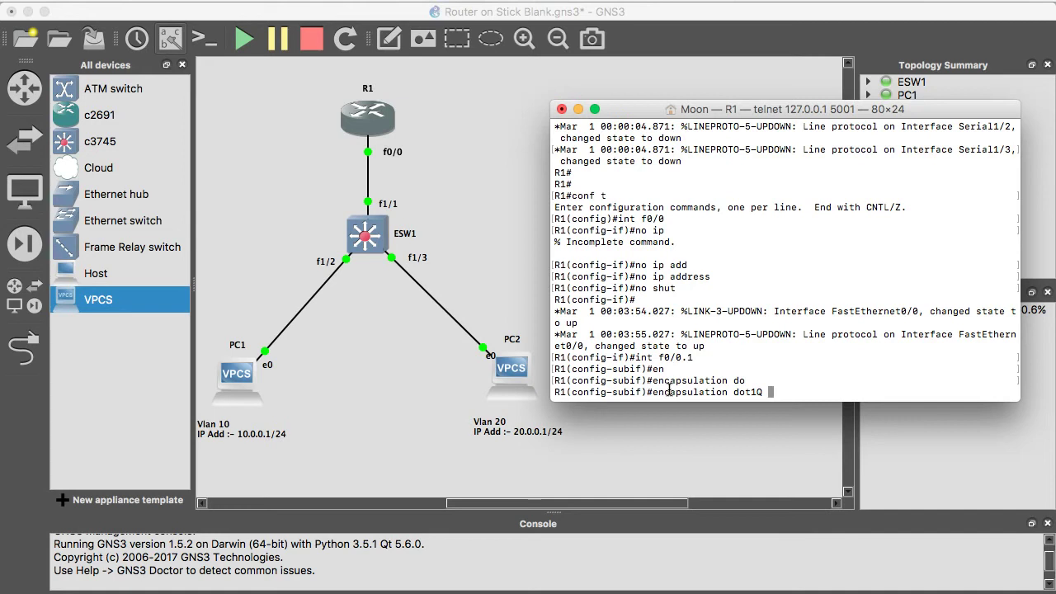
type("10")
key("Return")
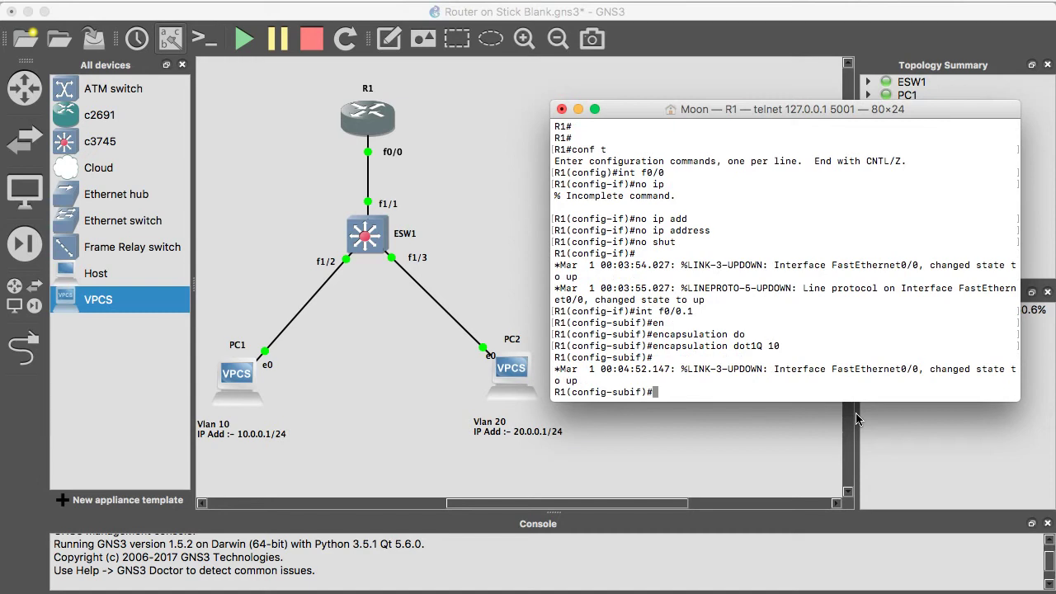
Step: Give f0/0.1 the address 10.0.0.1 255.255.255.0 and exit to global configuration
type("exit")
key("BackSpace")
key("BackSpace")
key("BackSpace")
key("BackSpace")
type("ip")
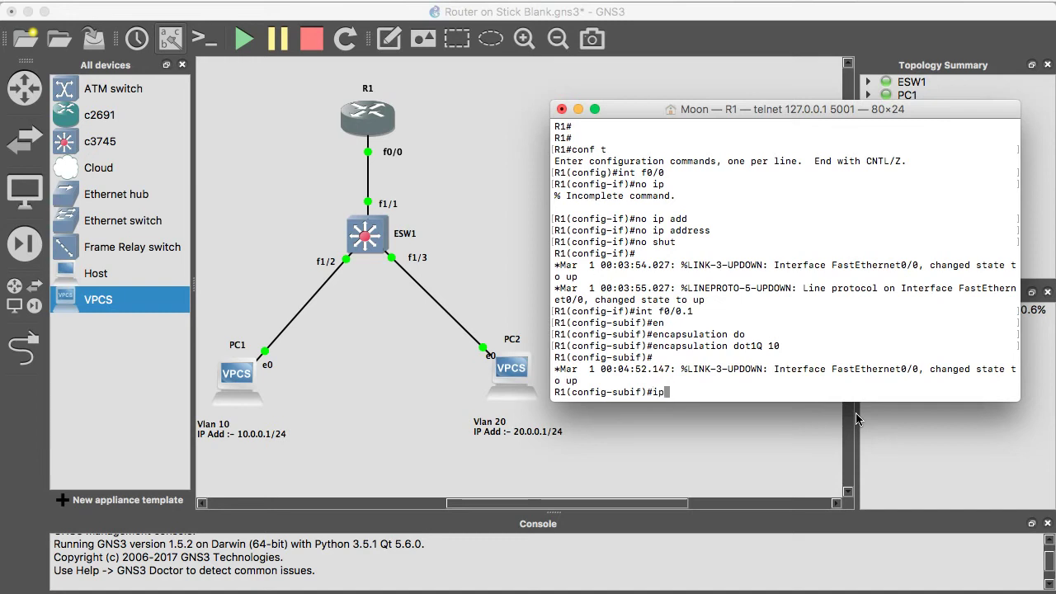
type(" add")
key("Tab")
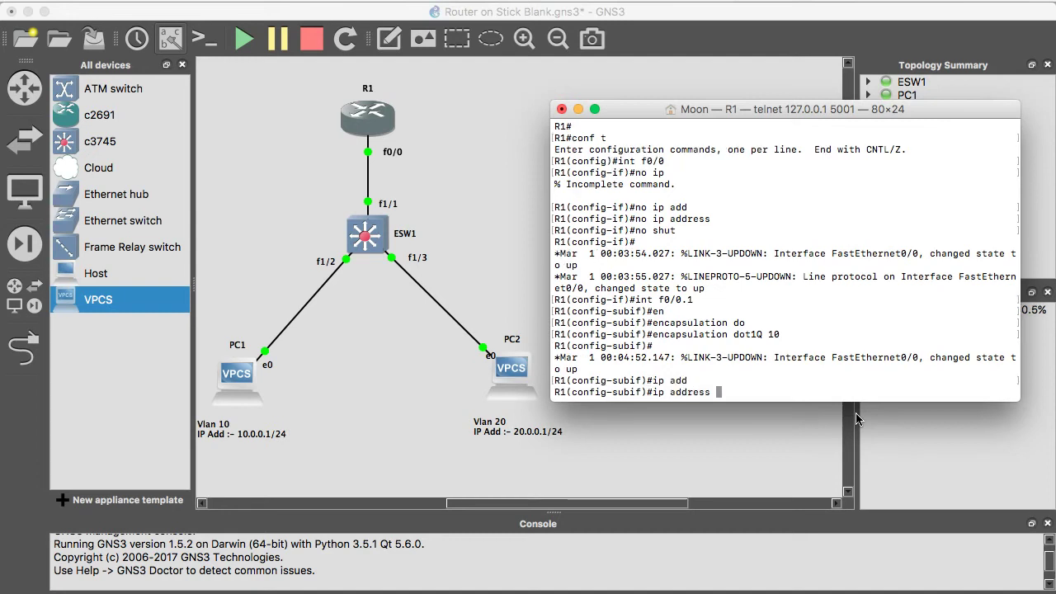
type("10.0.0.1 255")
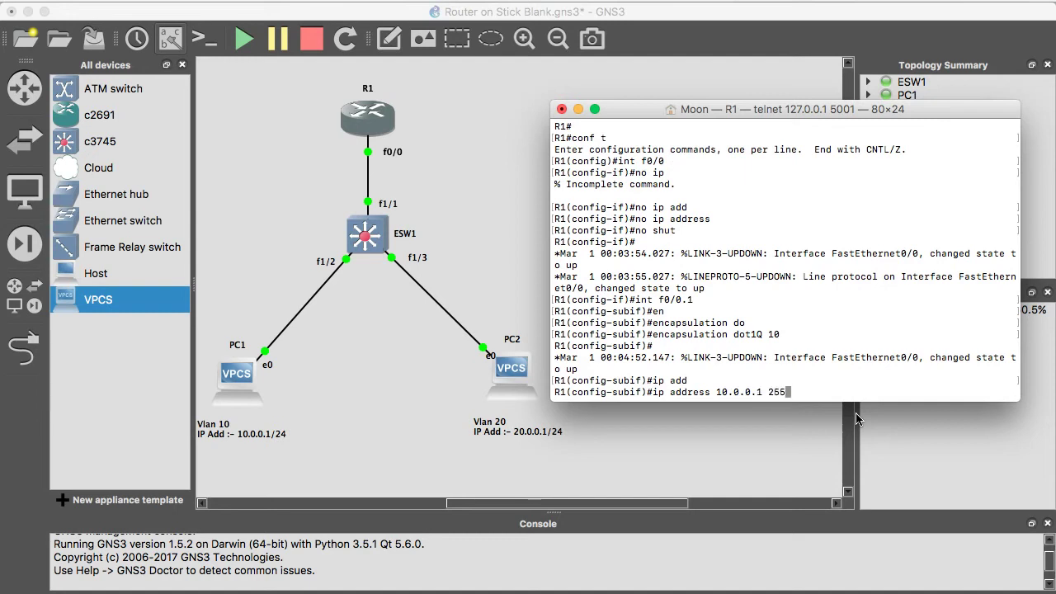
type(".255.255.0")
key("Return")
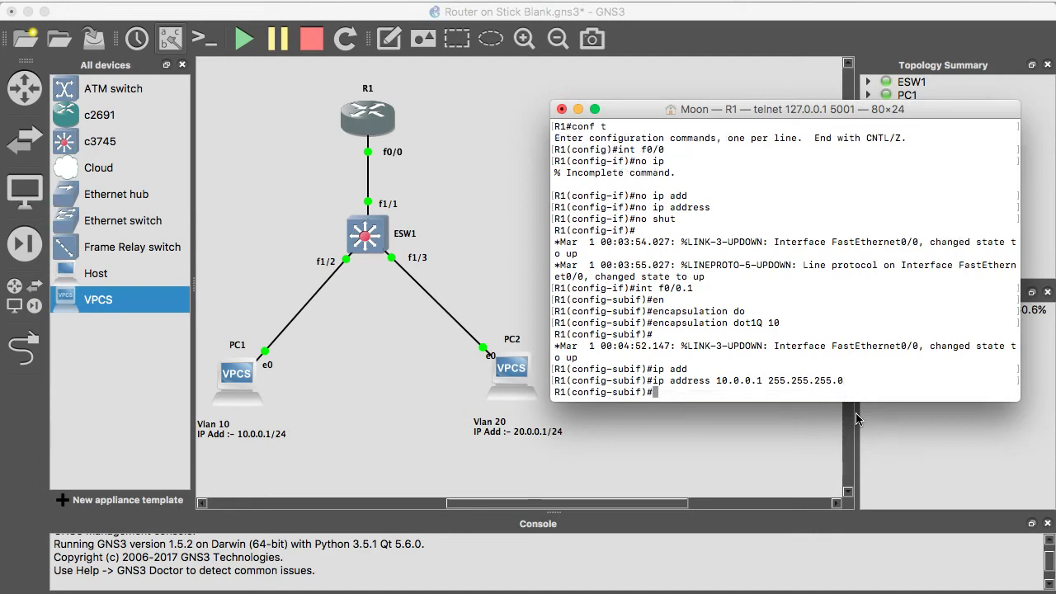
type("exit")
key("Return")
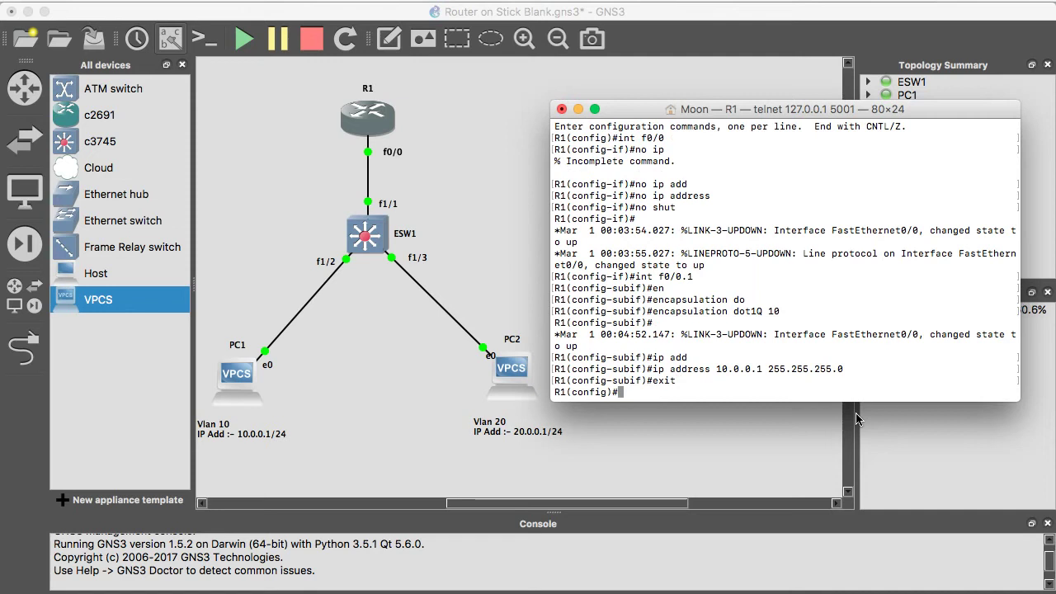
Step: Create subinterface f0/0.2 and tag it with encapsulation dot1Q 20 using recalled commands
type("exit")
key("Up")
key("Up")
key("Up")
key("Up")
key("Up")
key("Up")
key("Up")
key("Up")
key("Down")
key("BackSpace")
type("2")
key("Return")
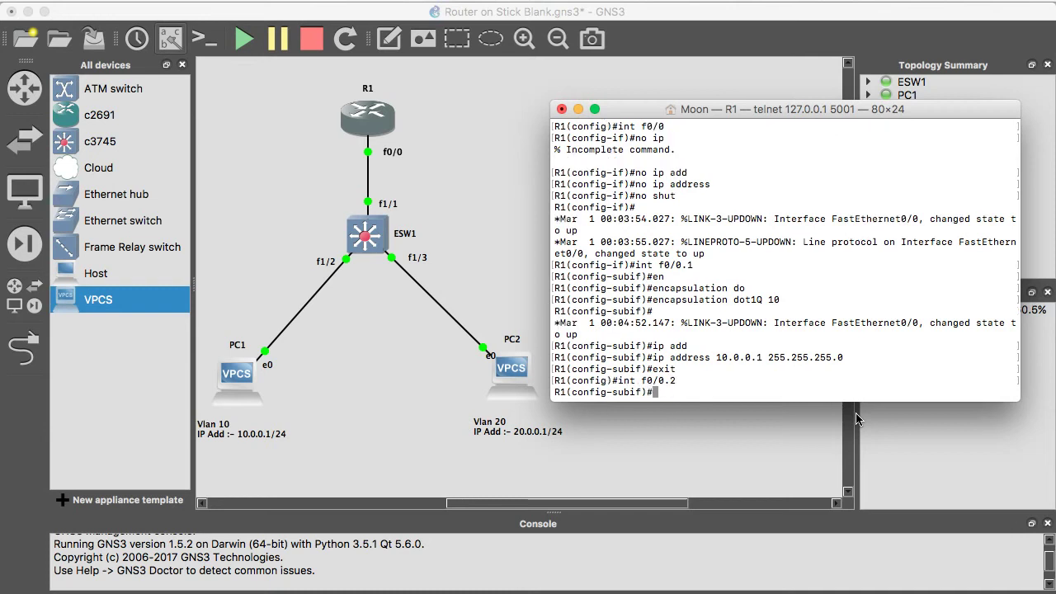
key("Up")
key("Up")
key("Up")
Step: Give f0/0.2 the address 20.0.0.1 255.255.255.0, exit, and return to the topology view
key("Up")
key("Up")
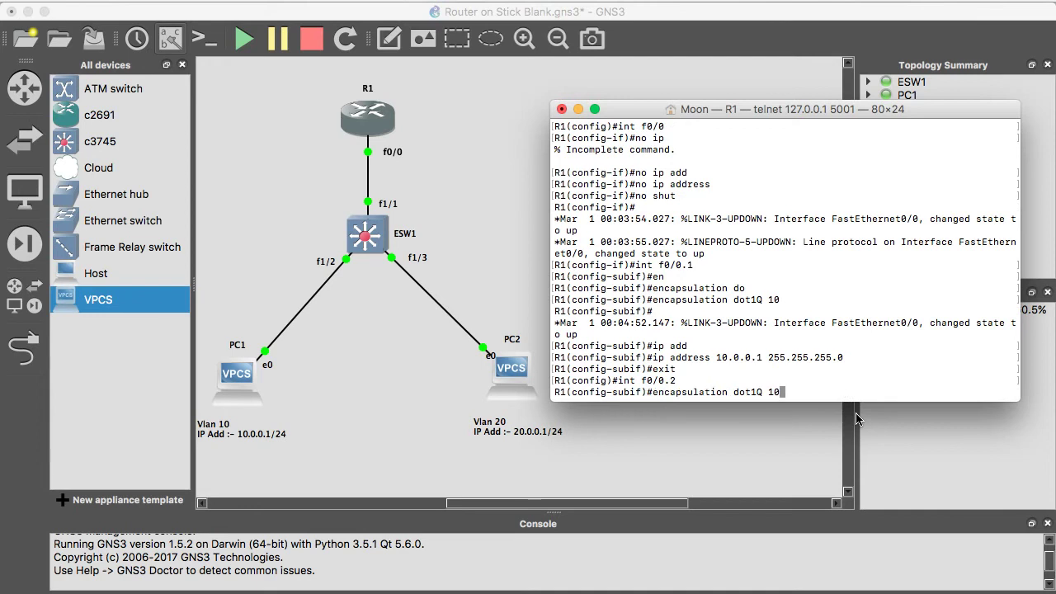
key("Left")
key("BackSpace")
type("2")
key("Return")
key("Up")
key("Up")
key("Up")
key("Up")
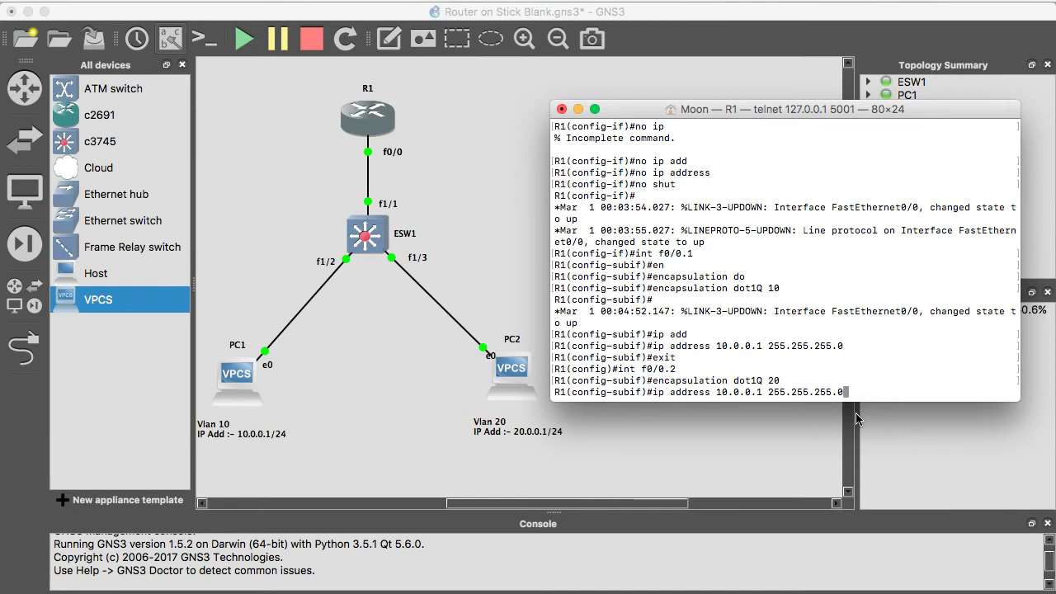
key("Down")
key("Down")
key("Down")
key("Left")
key("BackSpace")
type("1")
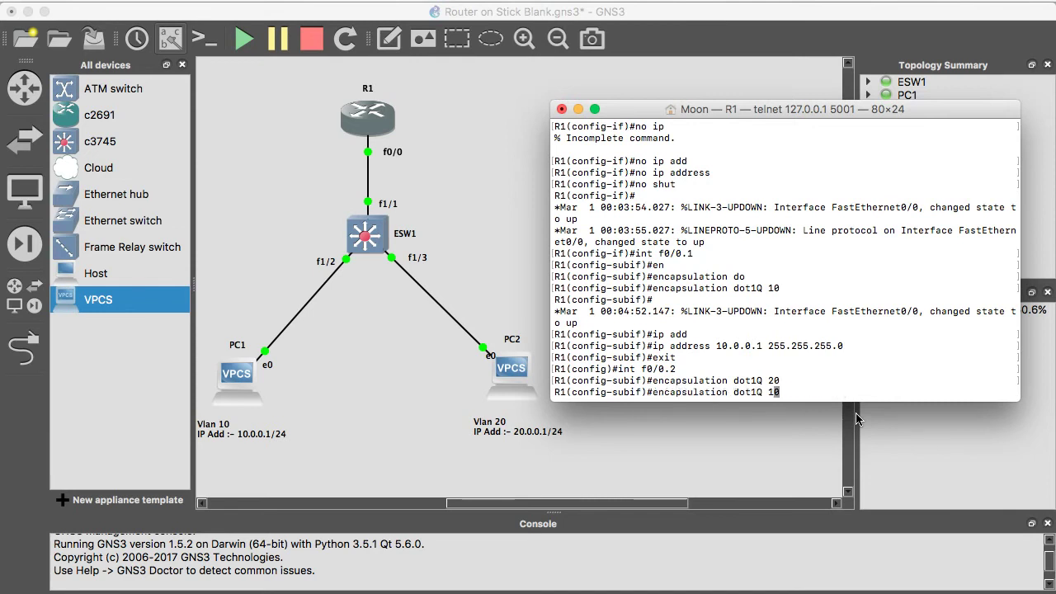
key("Up")
key("Up")
key("Up")
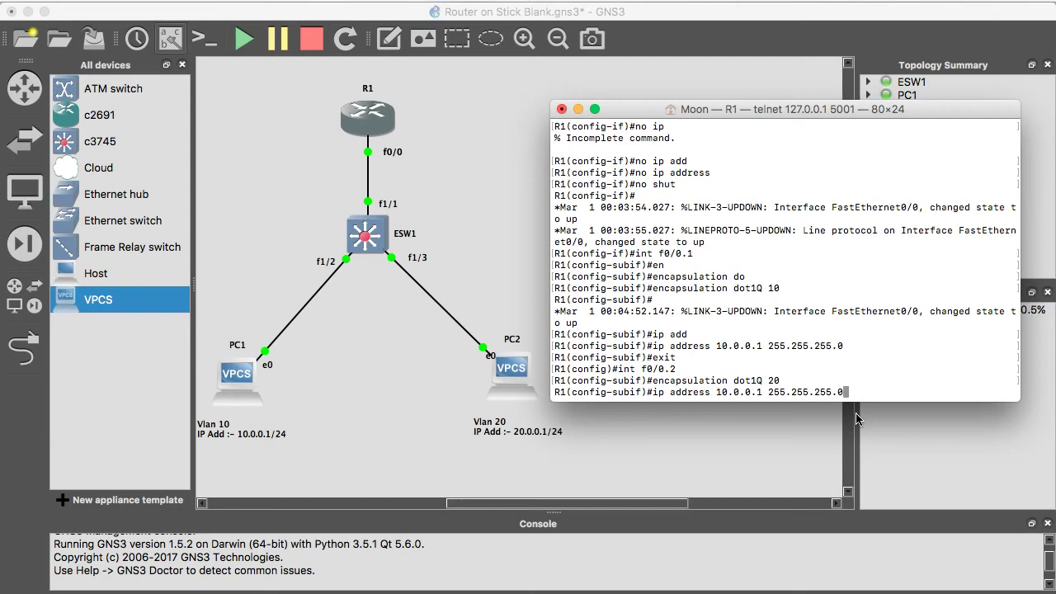
key("Left")
key("Left")
key("Left")
key("Left")
key("Left")
key("Left")
key("Left")
key("Left")
key("Left")
key("Left")
key("Left")
key("Left")
key("Left")
key("Left")
key("Left")
key("Left")
key("Left")
key("Left")
key("Left")
key("Left")
key("Left")
key("BackSpace")
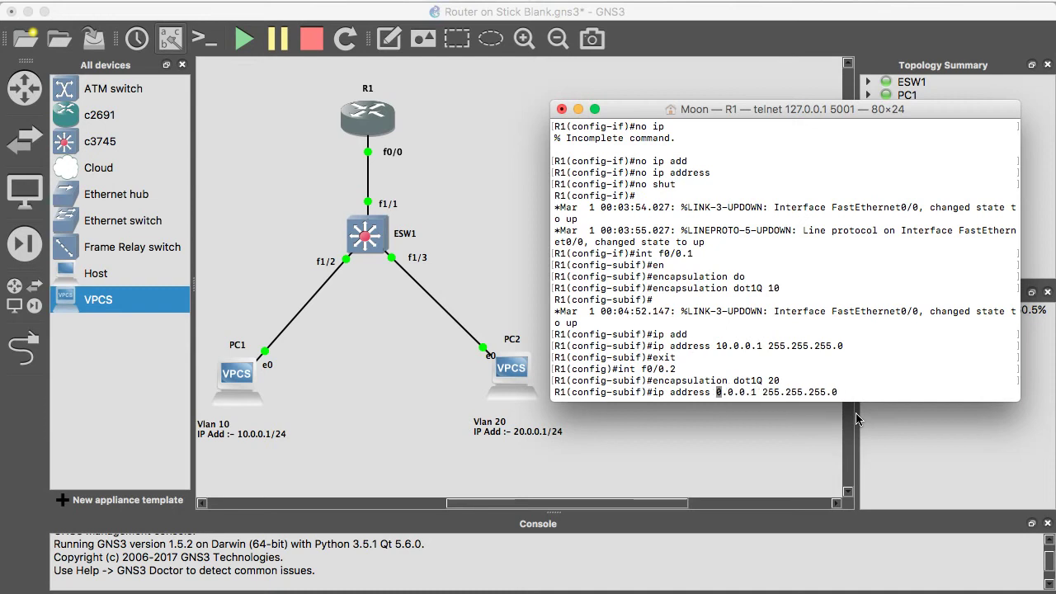
type("2")
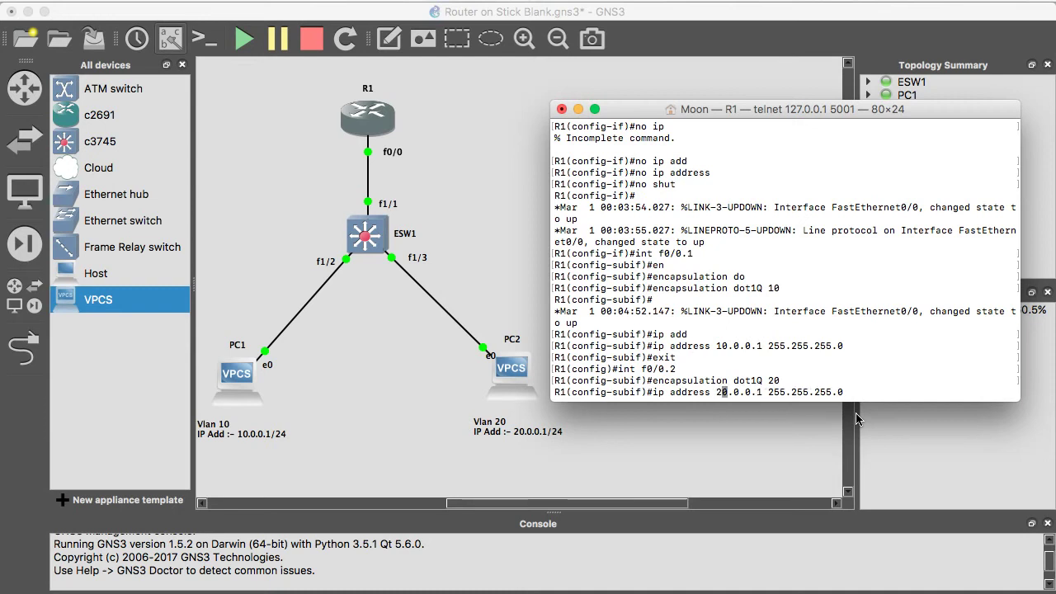
key("Return")
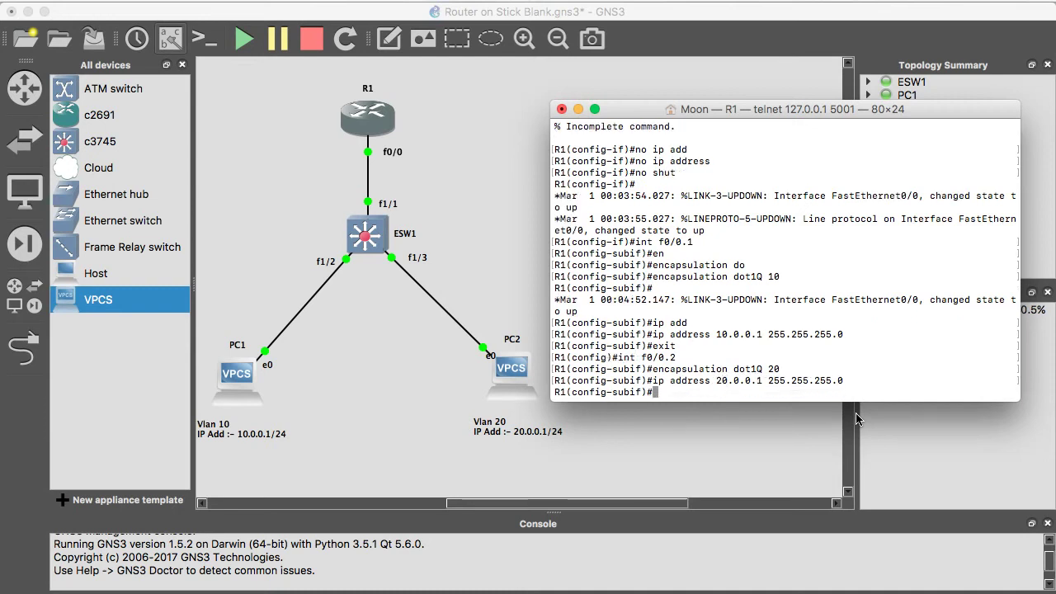
type("exit")
key("Return")
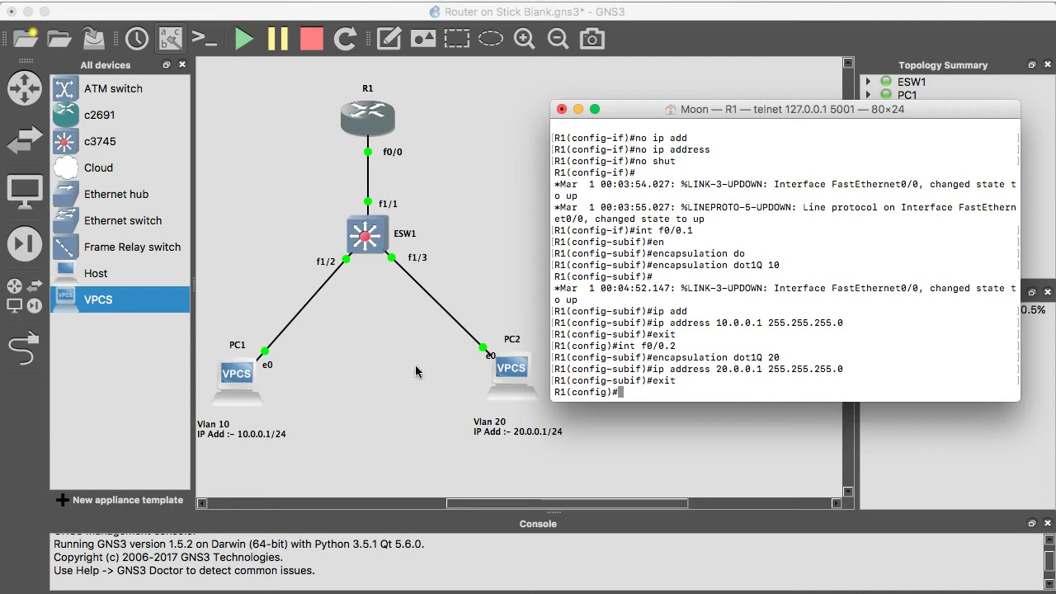
left_click(225, 386)
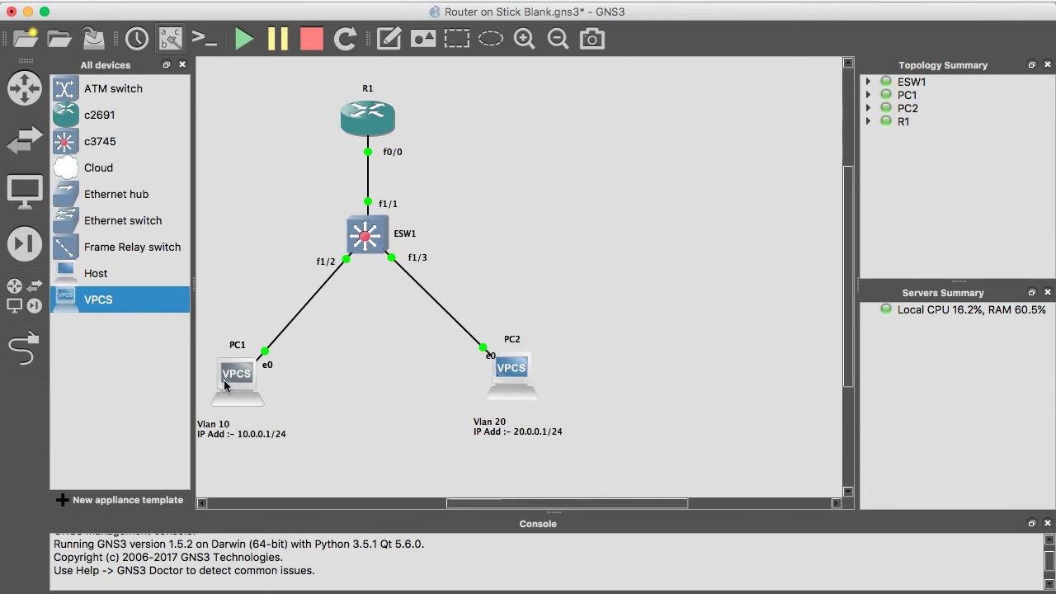
Step: Set PC1's address to 10.0.0.2/24 with gateway 10.0.0.1 in its console
double_click(226, 385)
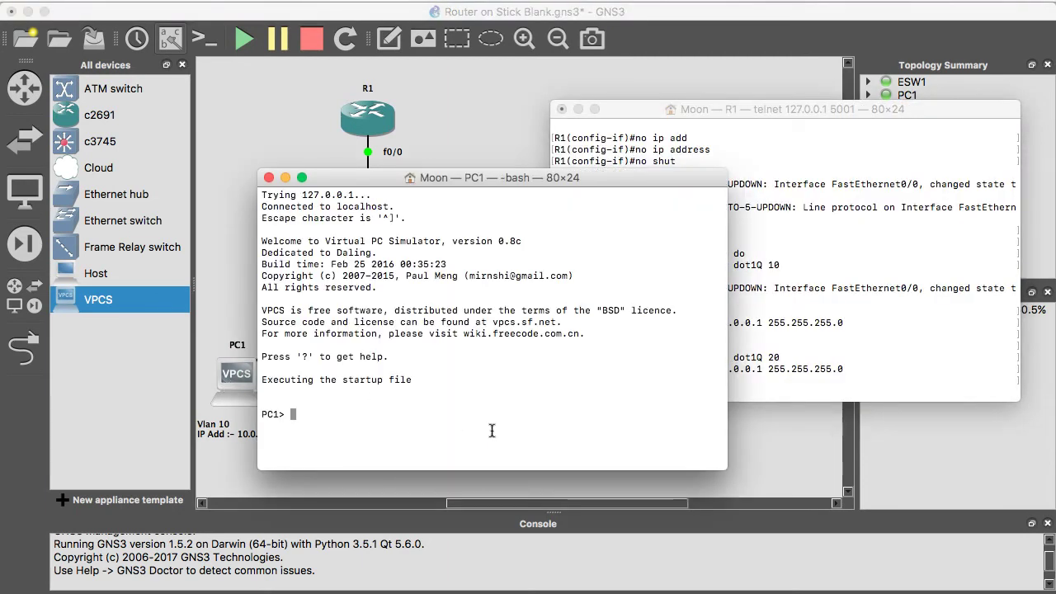
type("ip")
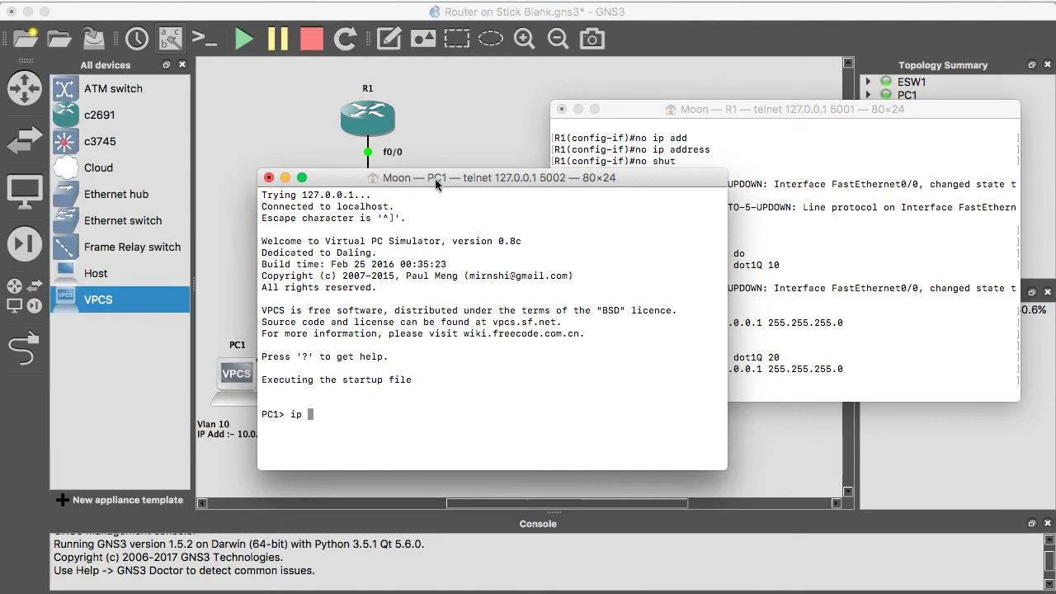
left_click_drag(419, 174, 622, 164)
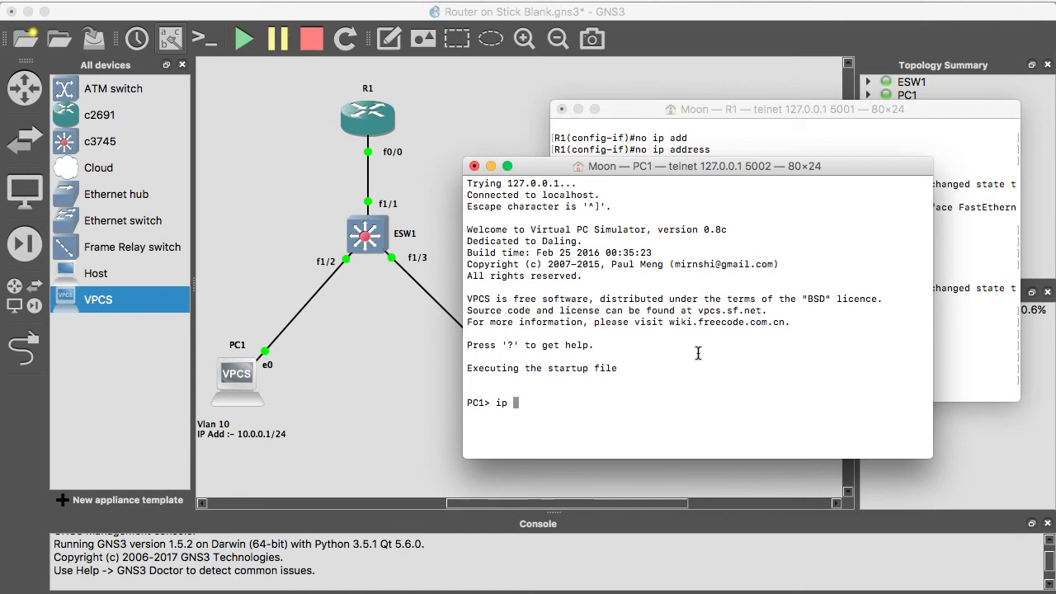
type("10.0.0.2")
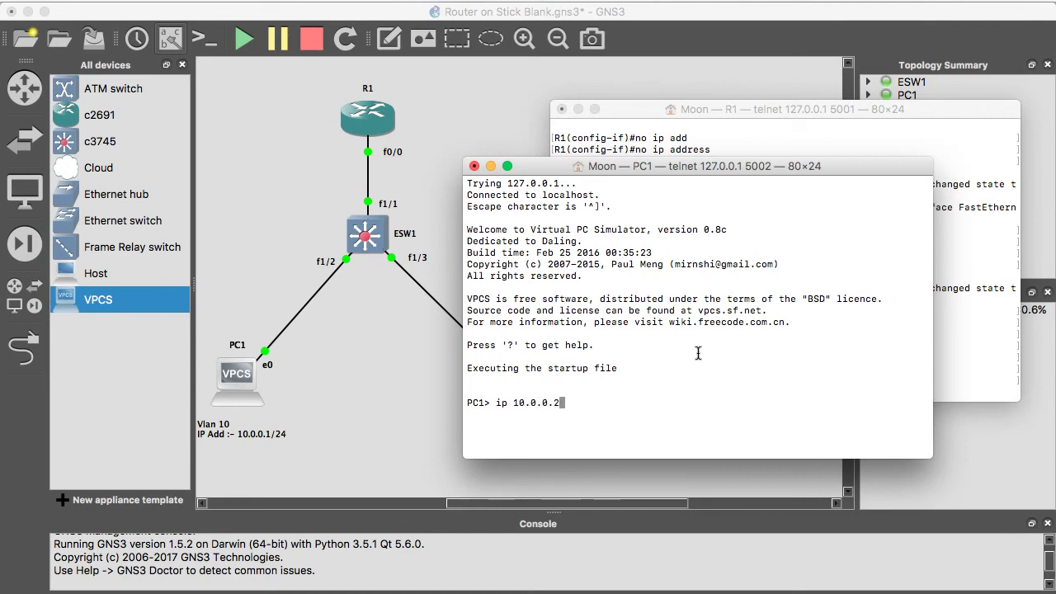
type(" /24 10.0.0.1")
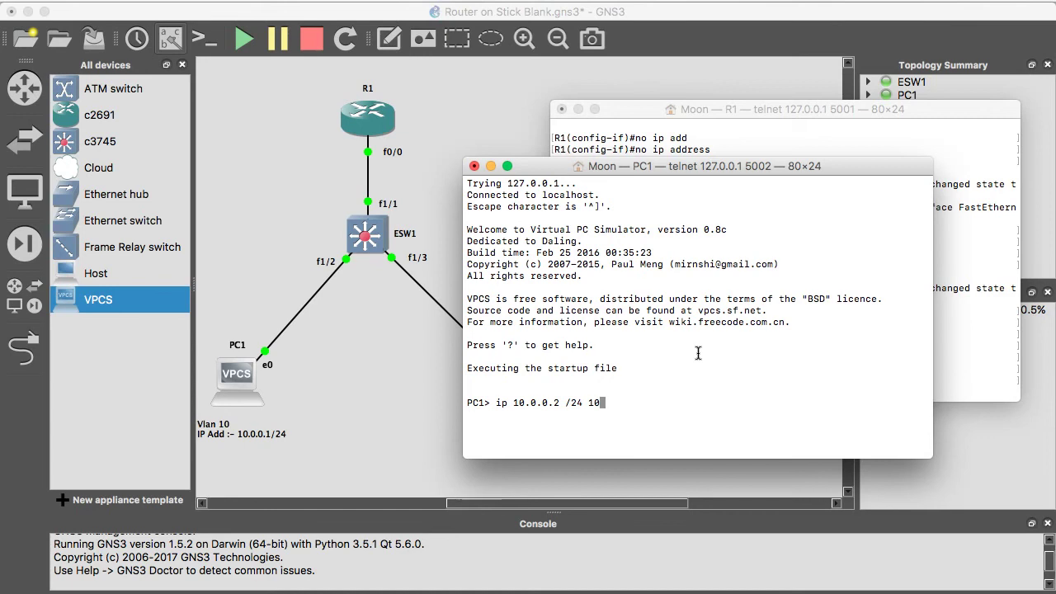
key("Return")
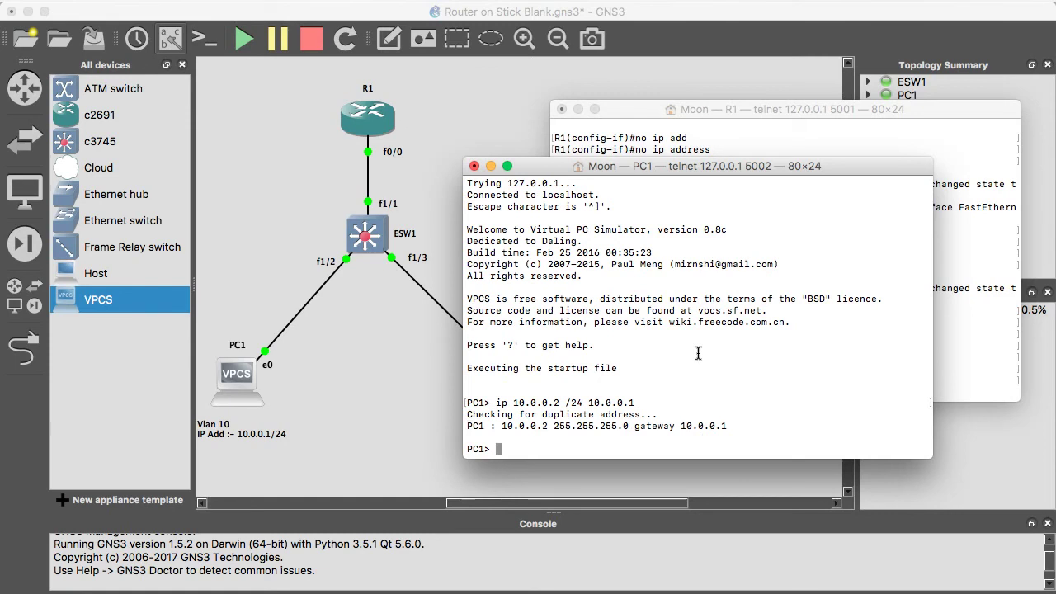
Step: Save PC1's configuration and ping the 10.0.0.1 gateway
type("save")
key("Return")
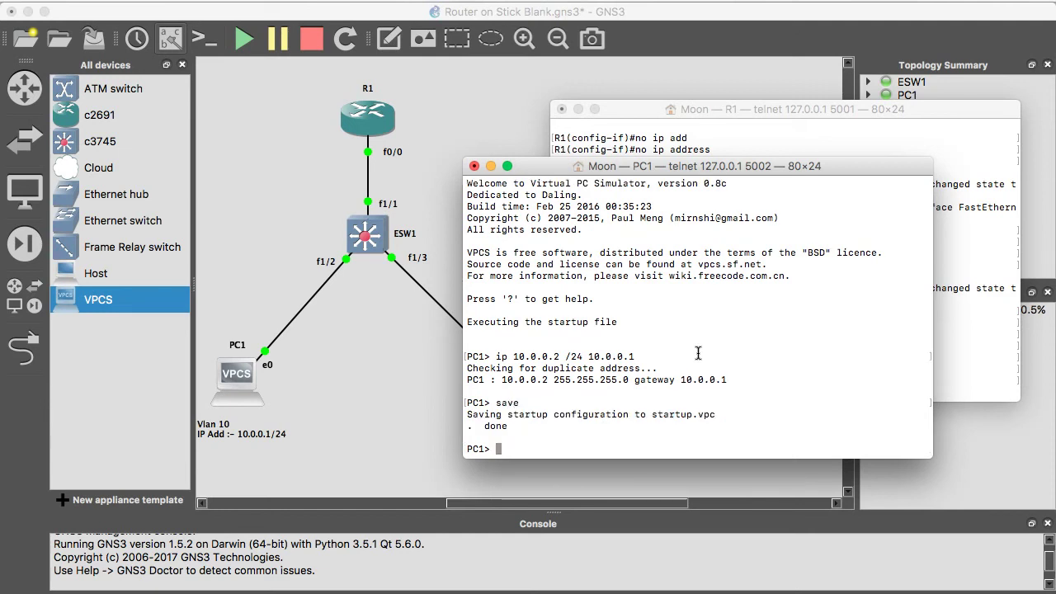
type("ping 10.0.0.1")
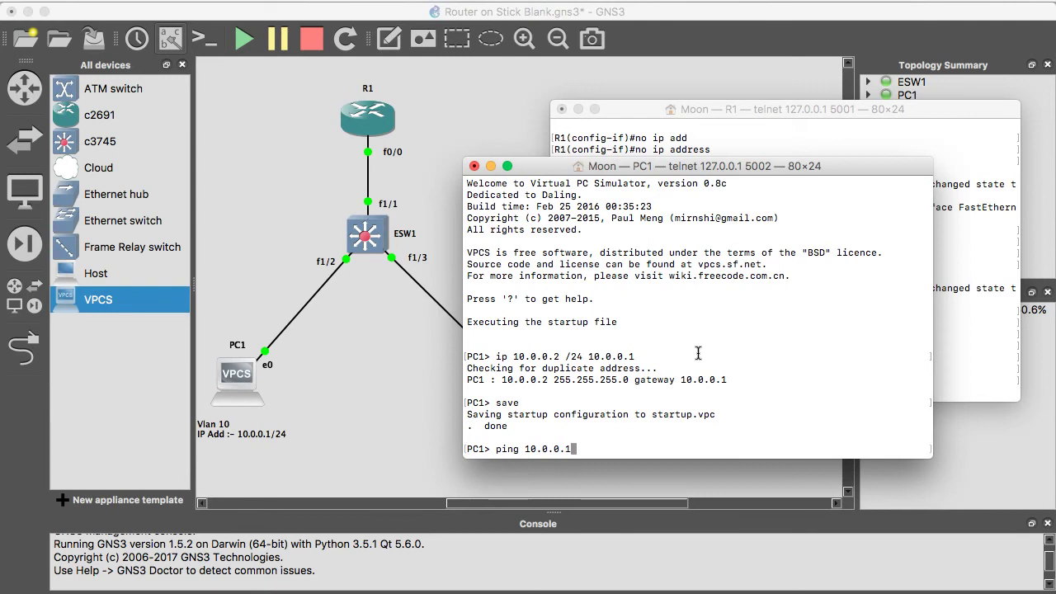
key("Return")
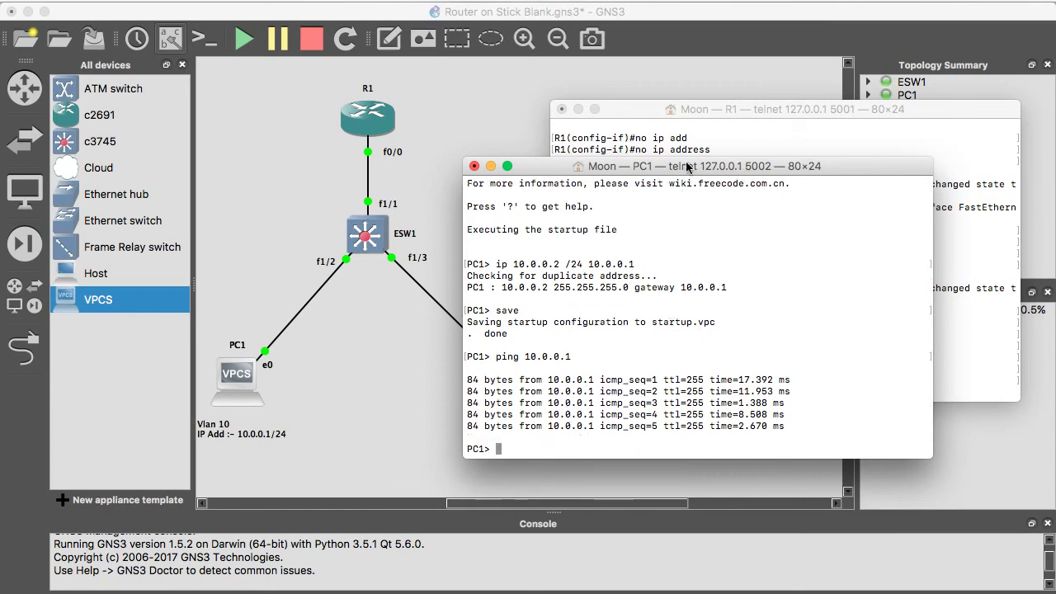
Step: Close PC1's console and set PC2 to 20.0.0.2/24 with gateway 20.0.0.1
left_click(474, 167)
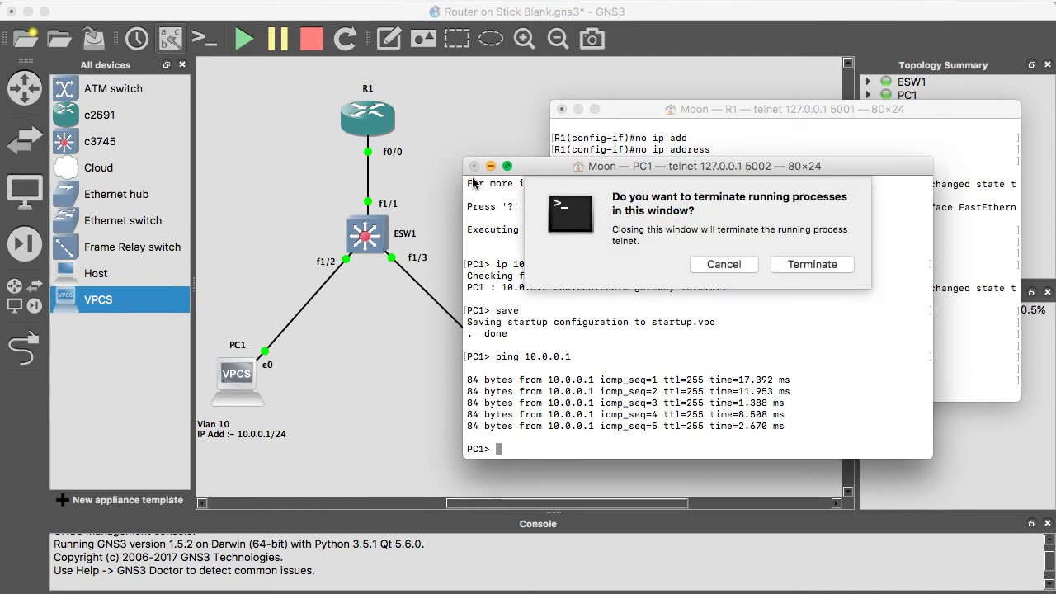
left_click(813, 264)
double_click(500, 382)
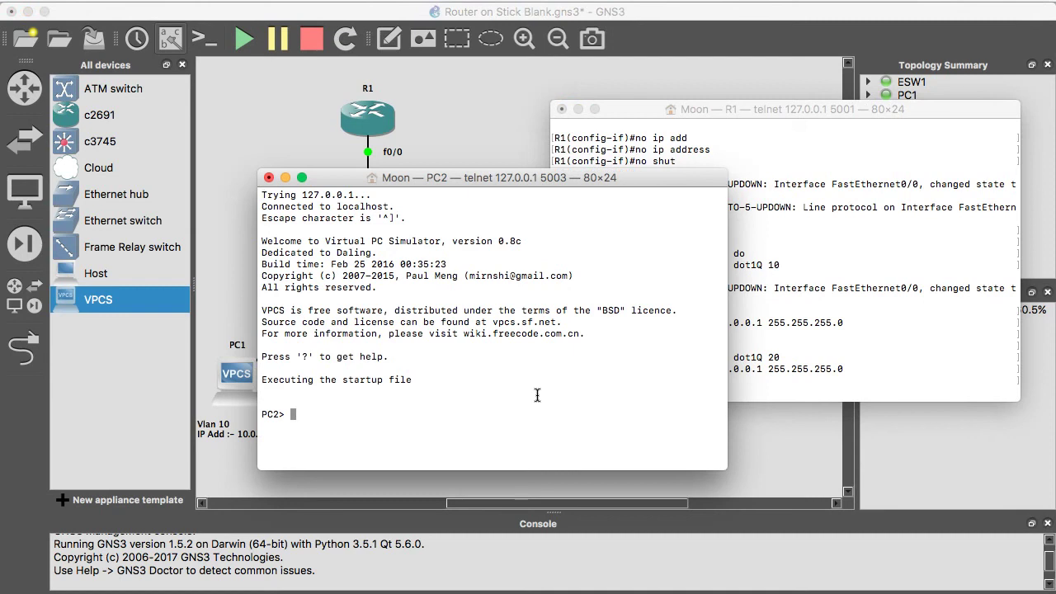
type("ip 20.0.")
key("BackSpace")
key("BackSpace")
type("0.0.2 /24 20.0.0.1")
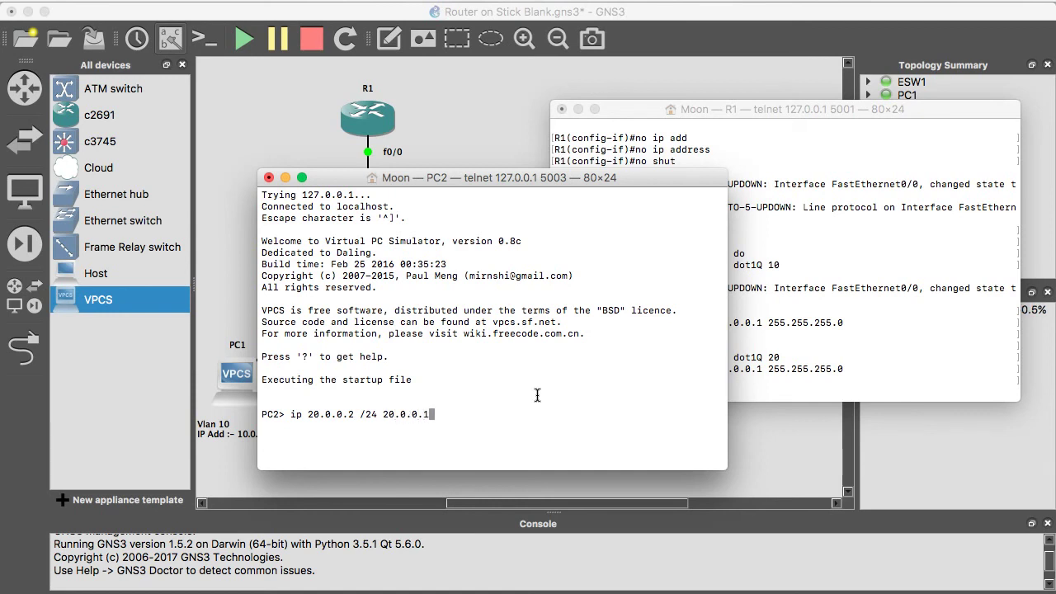
key("Return")
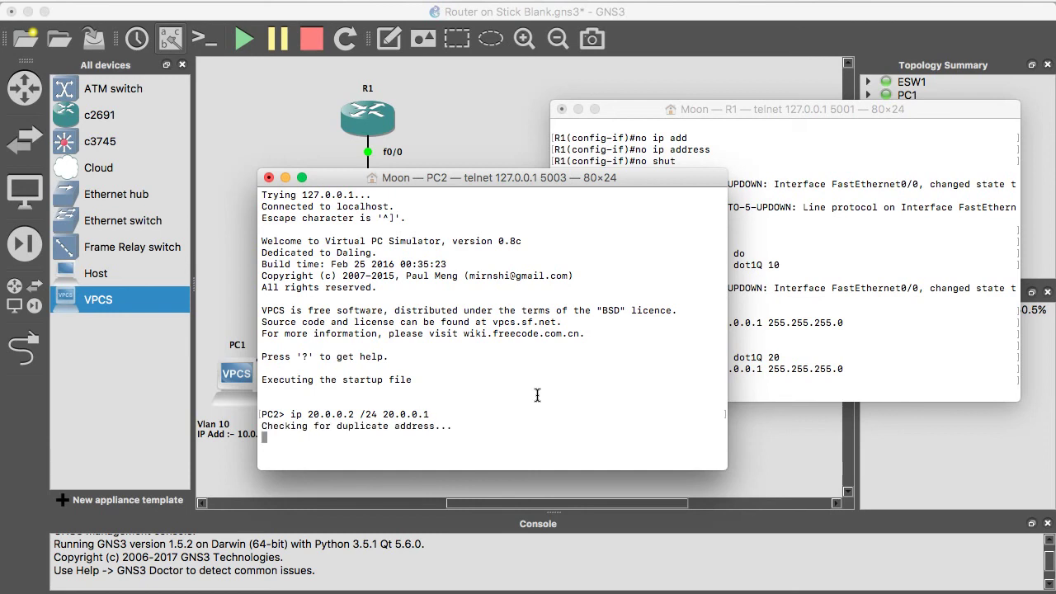
Step: Save PC2's configuration, ping gateway 20.0.0.1, and close PC2's console
type("save")
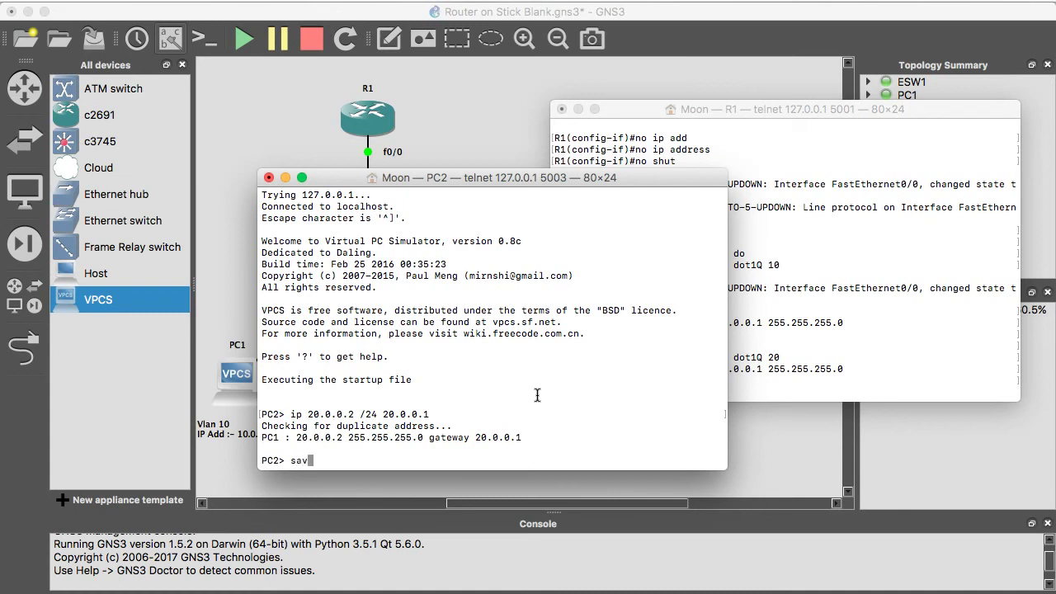
key("Return")
type("p")
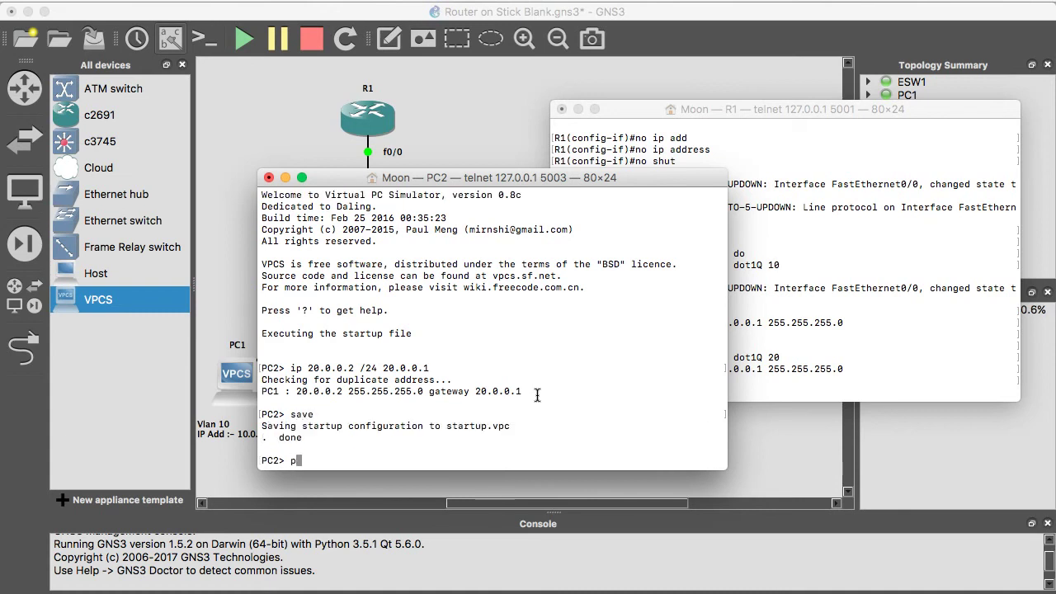
type("ing 20.0.0.1")
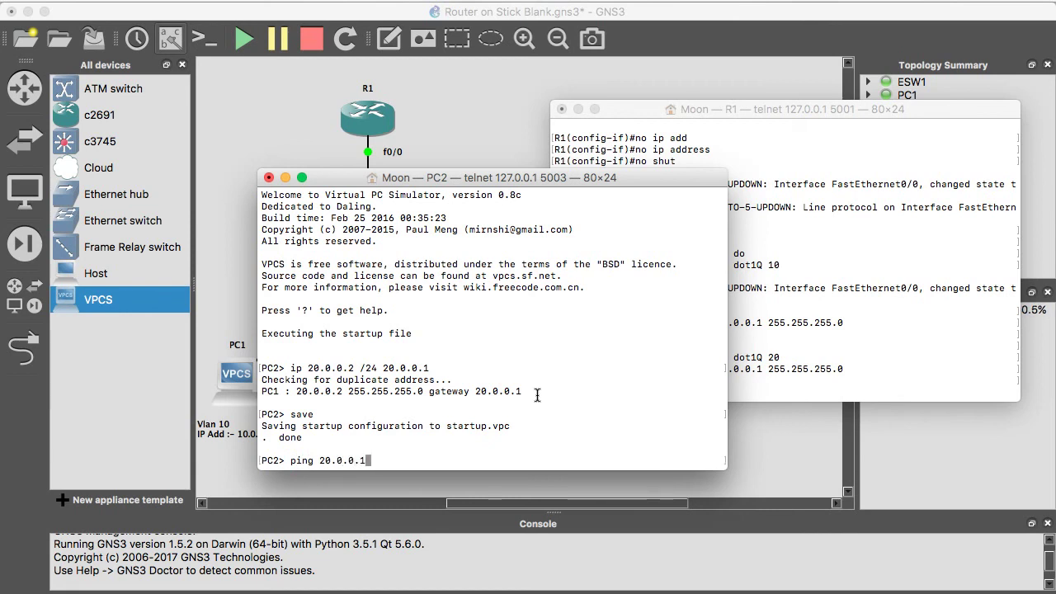
key("Return")
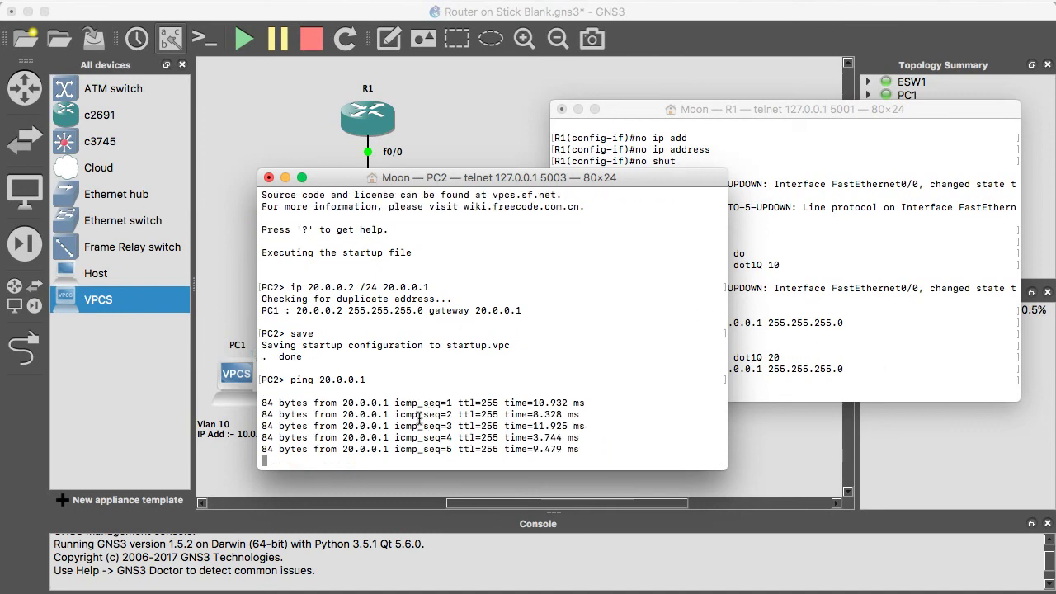
left_click(269, 178)
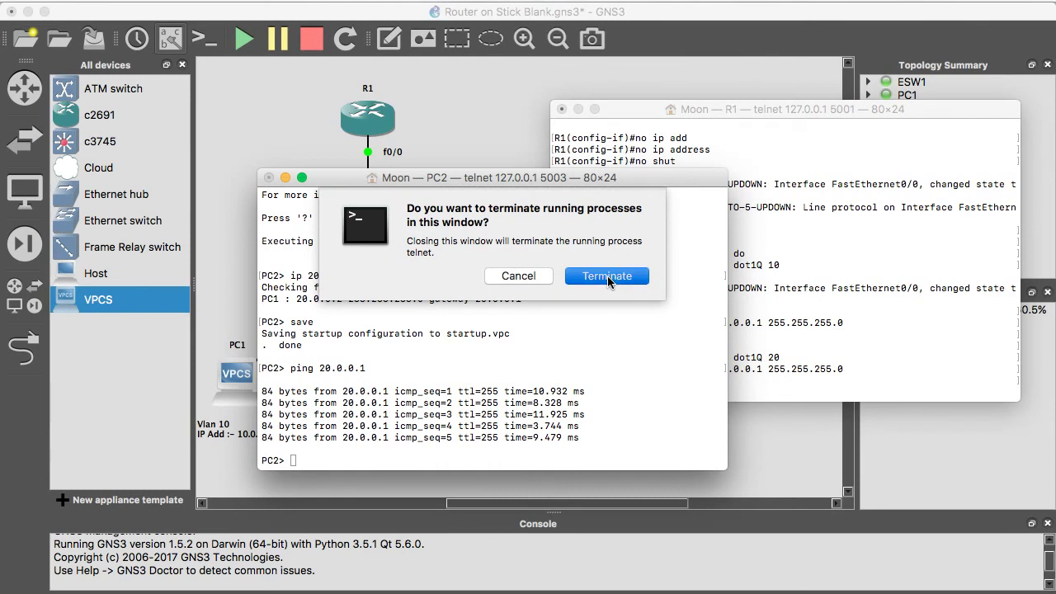
Step: Terminate PC2's telnet session and open ESW1's console
left_click(608, 277)
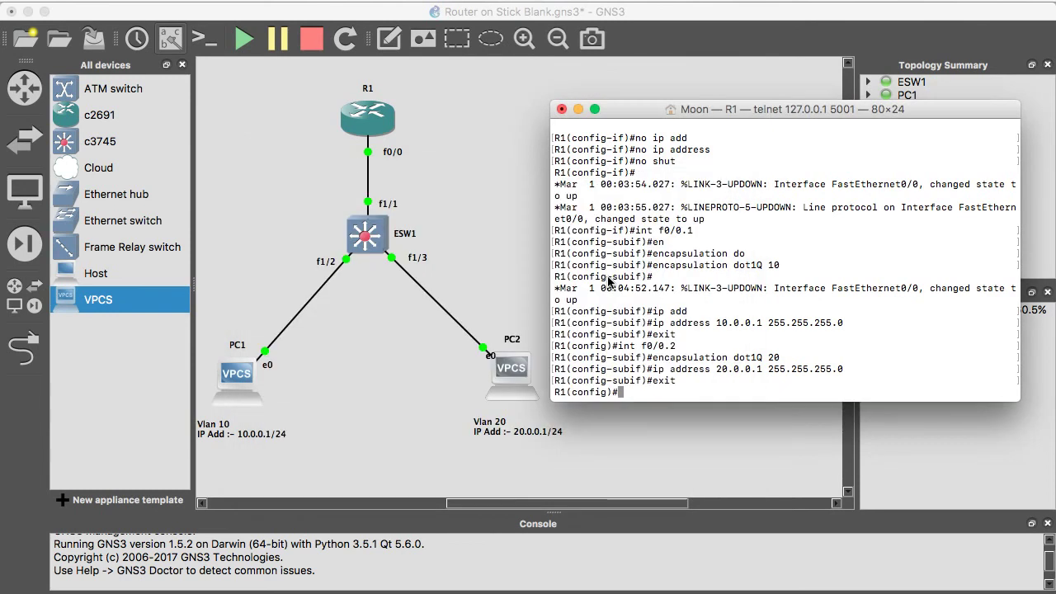
double_click(386, 233)
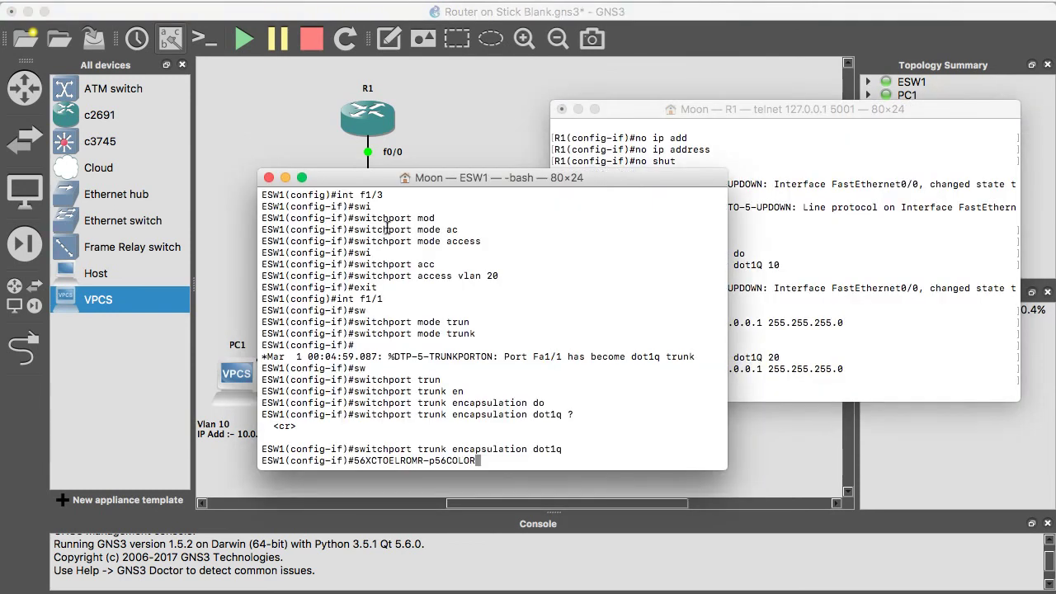
left_click_drag(473, 177, 619, 110)
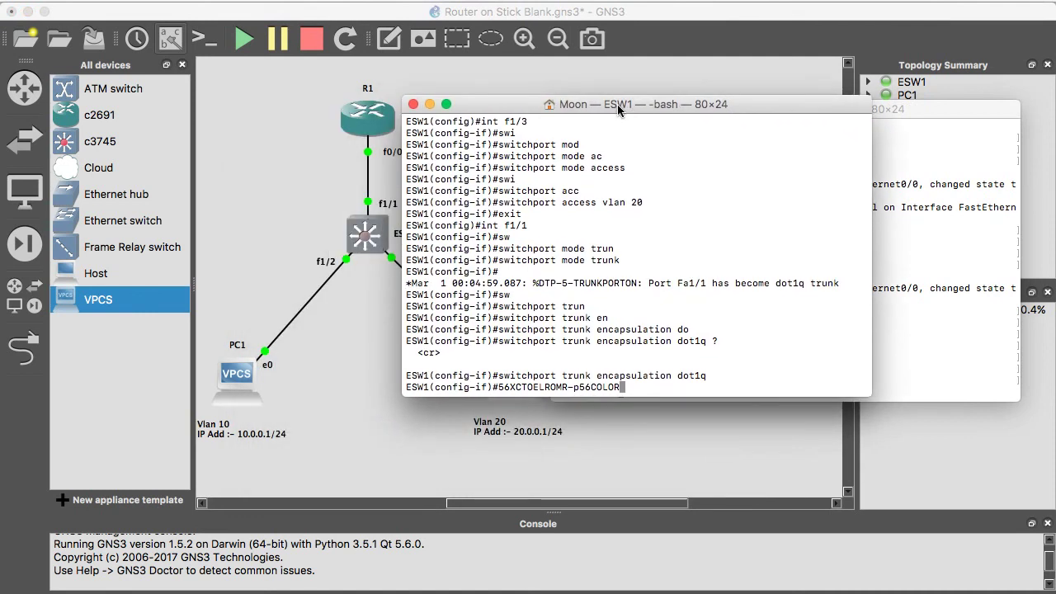
key("Return")
key("Return")
key("Return")
key("Return")
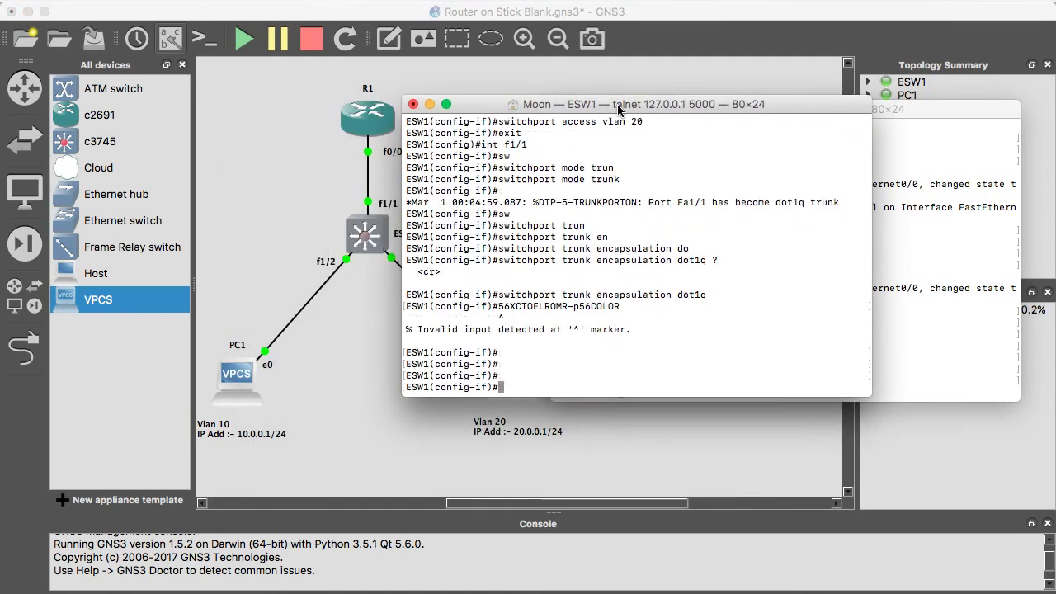
Step: Exit ESW1's configuration modes to the ESW1# prompt and enter 'show vlan-switch'
type("exit")
key("Return")
type("exit")
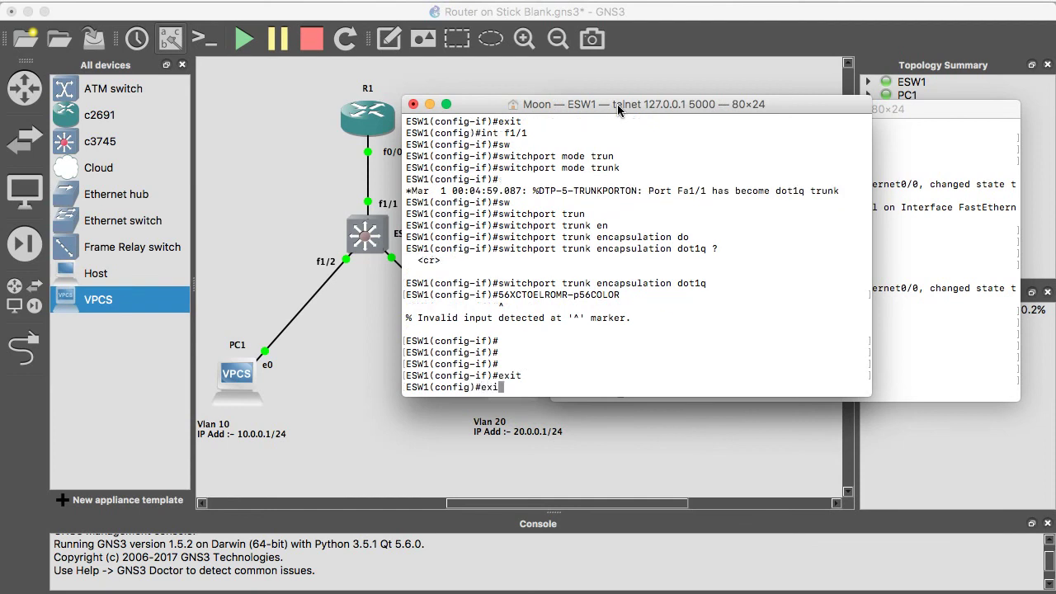
key("Return")
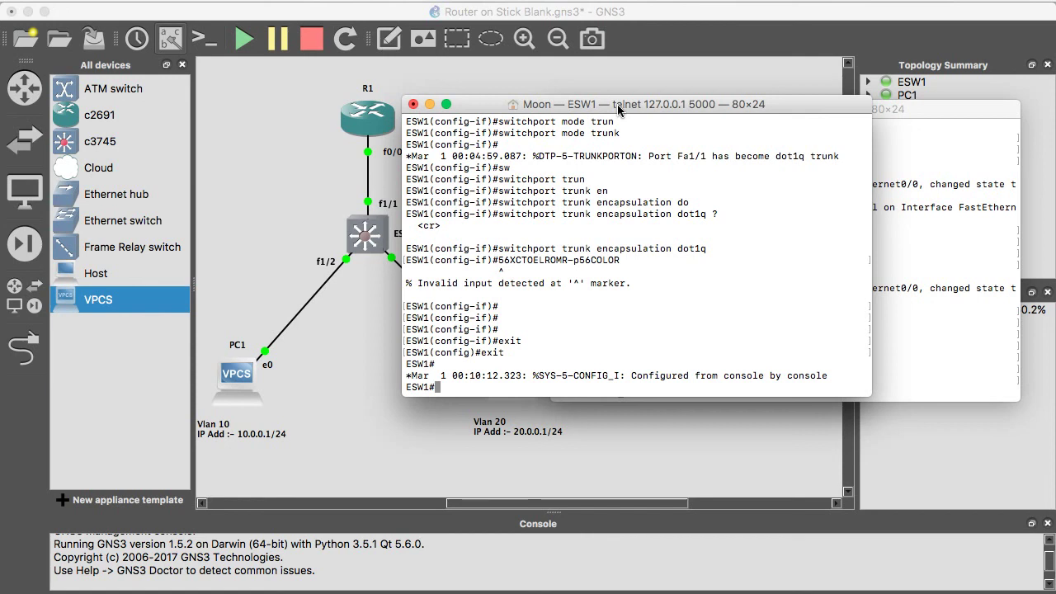
type("show vlan")
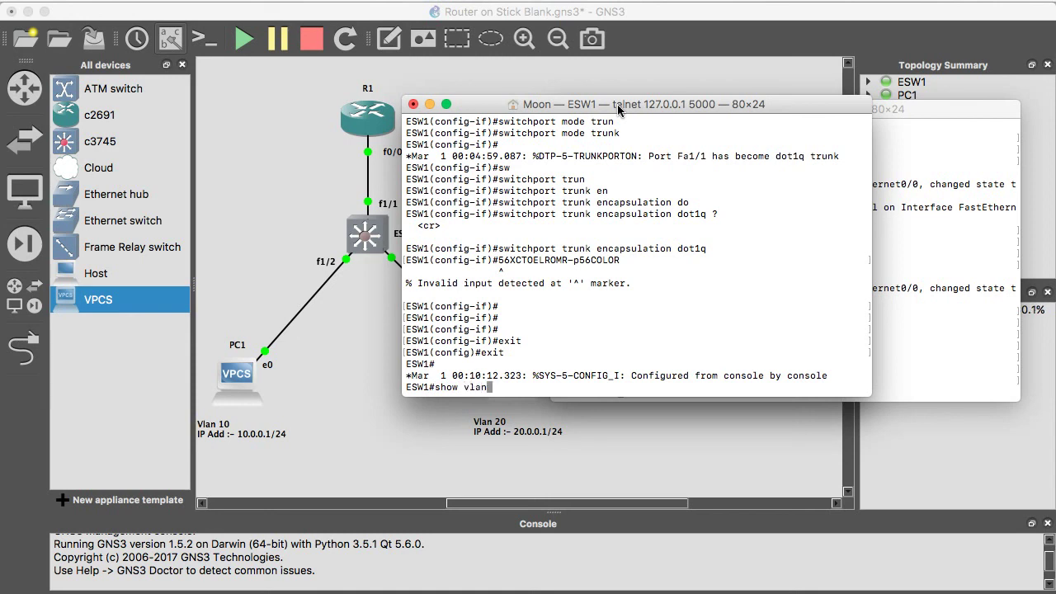
type("-s")
type("w")
key("Tab")
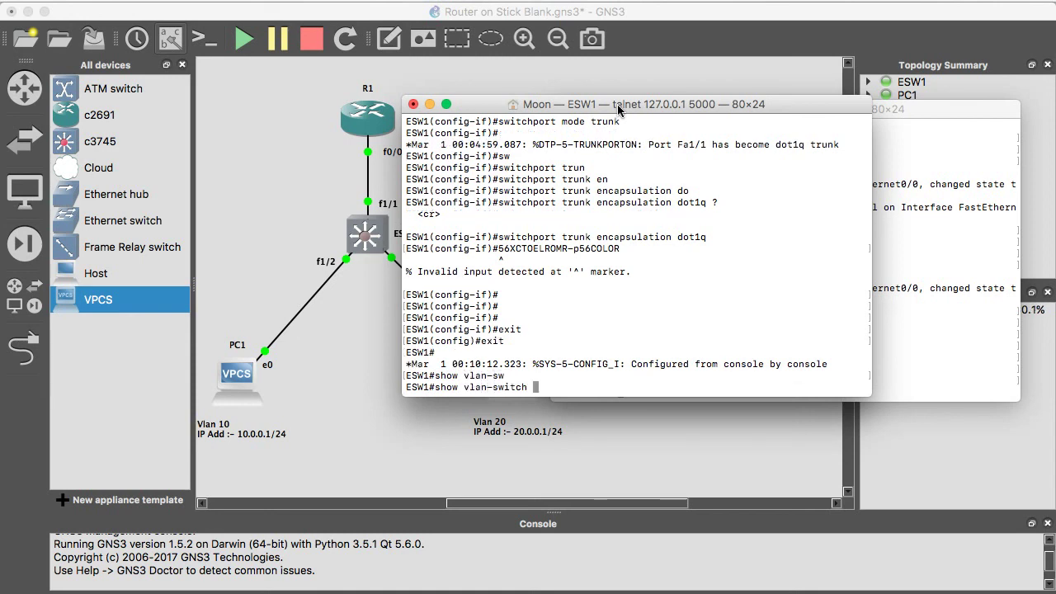
Step: List ESW1's VLANs and highlight VLAN 10 IT on Fa1/2 and VLAN 20 HR on Fa1/3
key("Return")
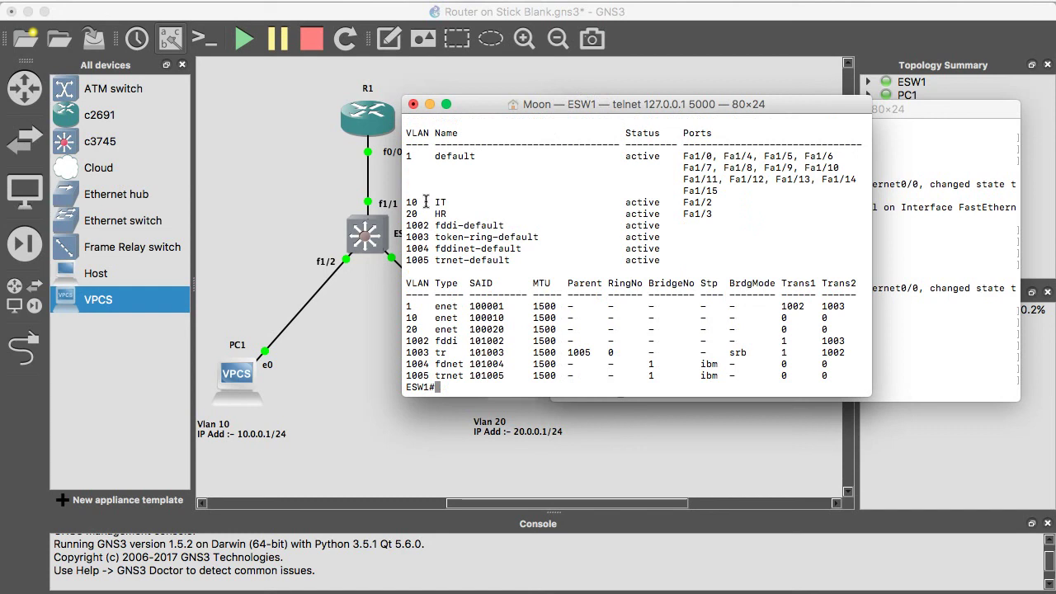
left_click_drag(407, 202, 711, 202)
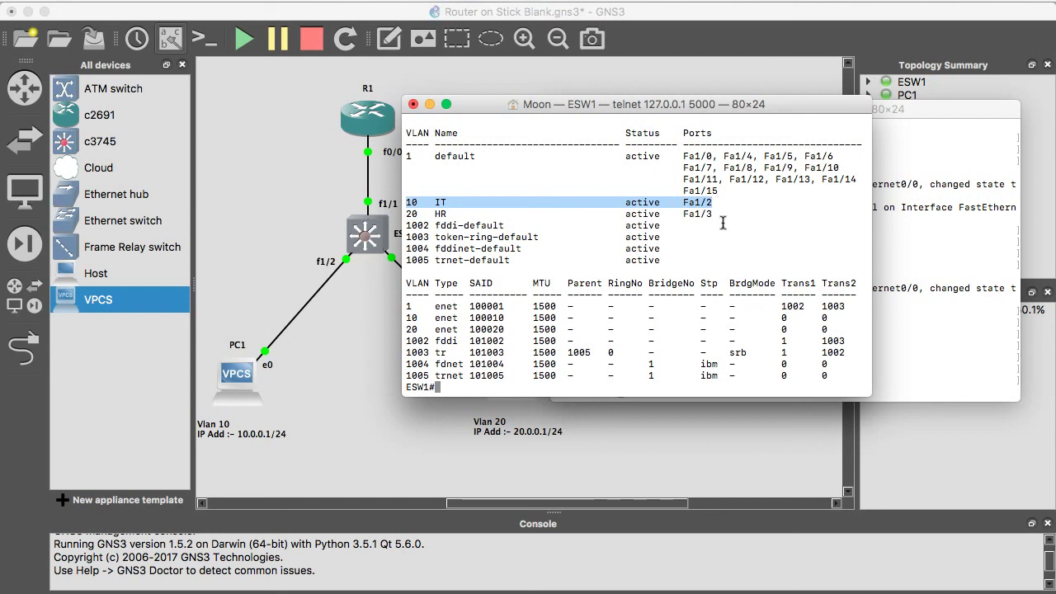
left_click_drag(715, 214, 392, 216)
Step: Terminate ESW1's console session and begin closing R1's console
left_click_drag(542, 110, 634, 86)
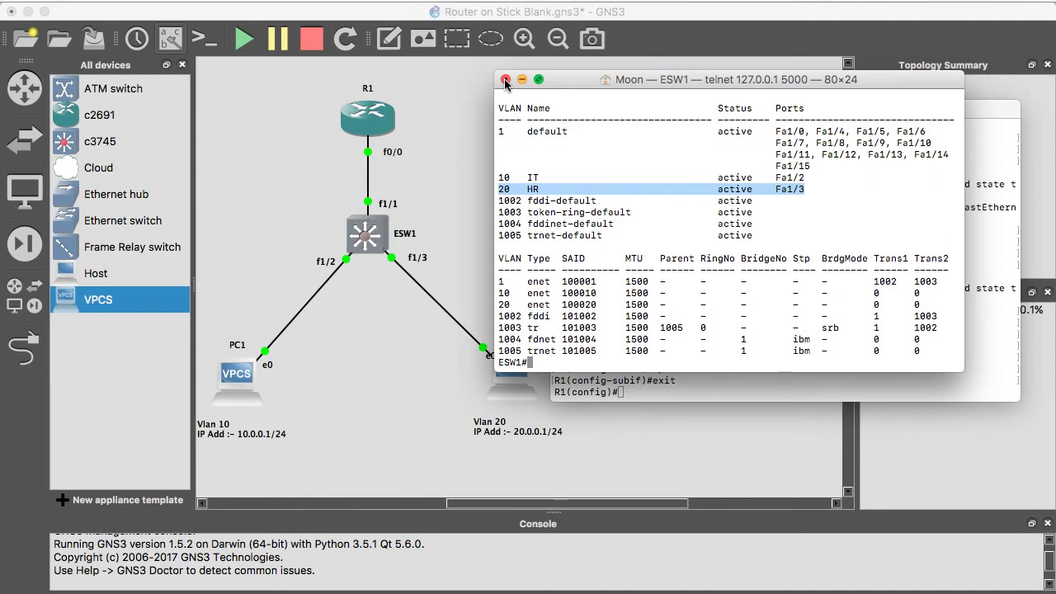
left_click_drag(606, 79, 581, 83)
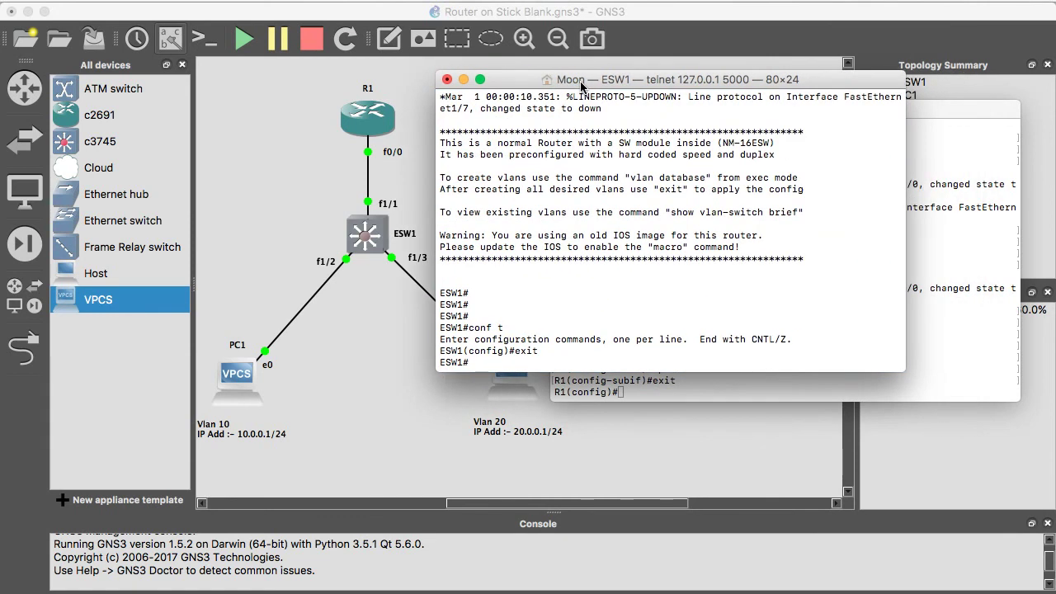
left_click(447, 79)
left_click(785, 176)
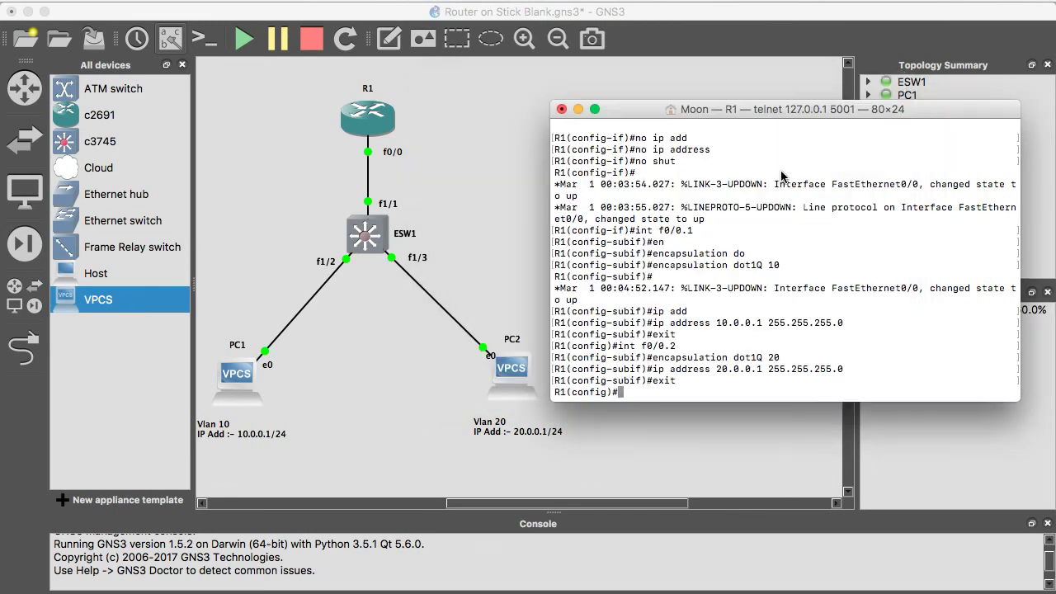
key("super+Up")
left_click_drag(743, 113, 636, 97)
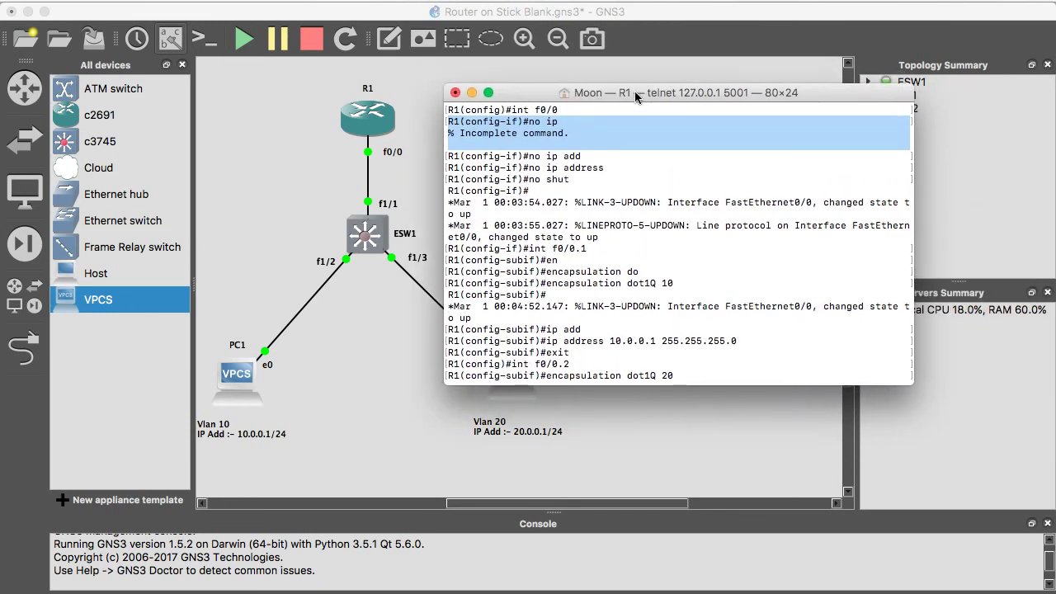
left_click(456, 93)
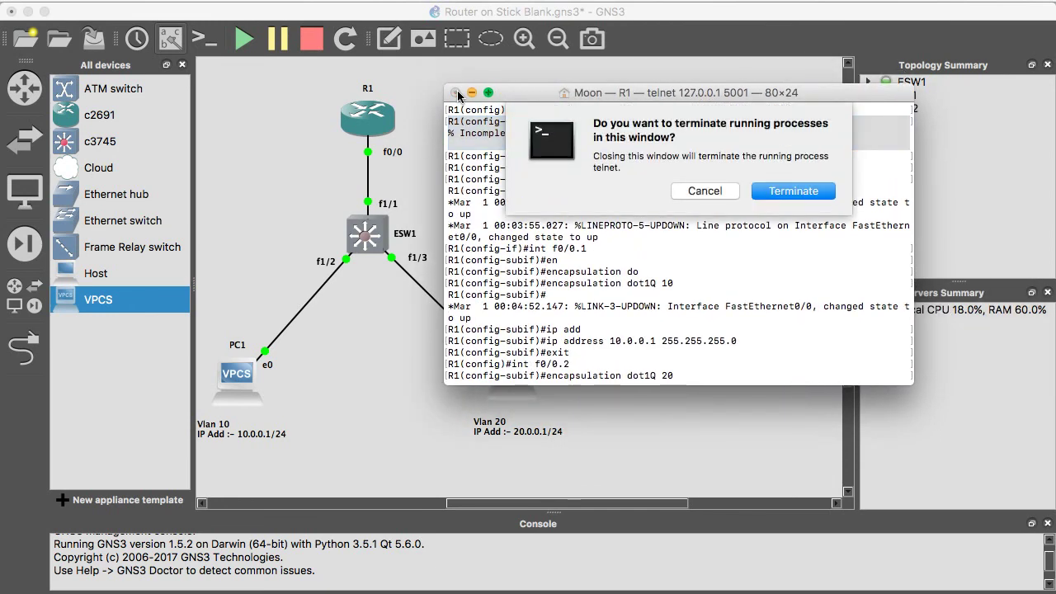
Step: Terminate R1's telnet session, leaving only the GNS3 topology workspace
left_click(797, 196)
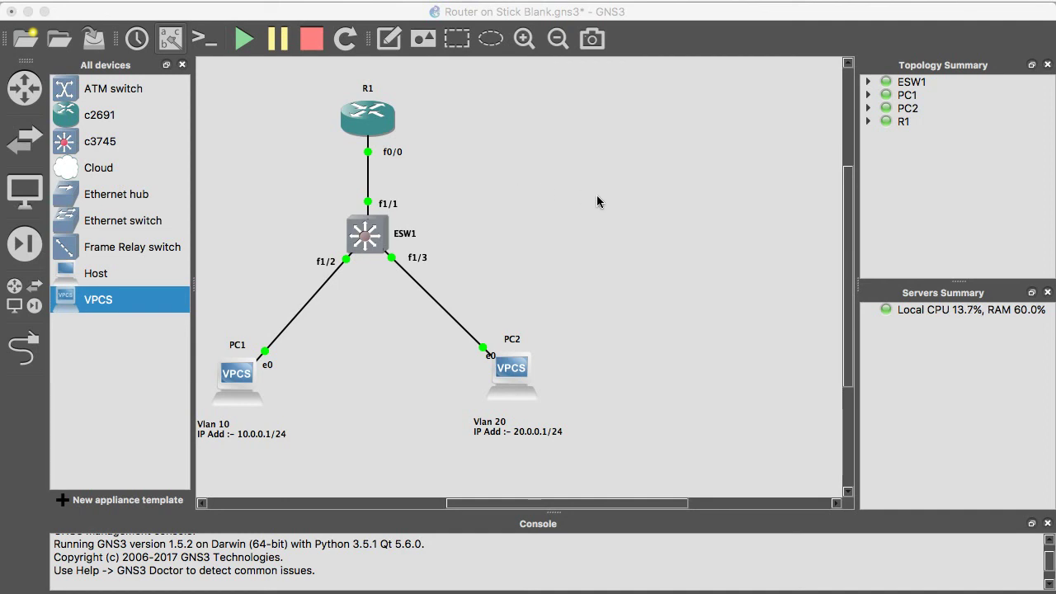
left_click(557, 508)
left_click_drag(557, 507, 503, 505)
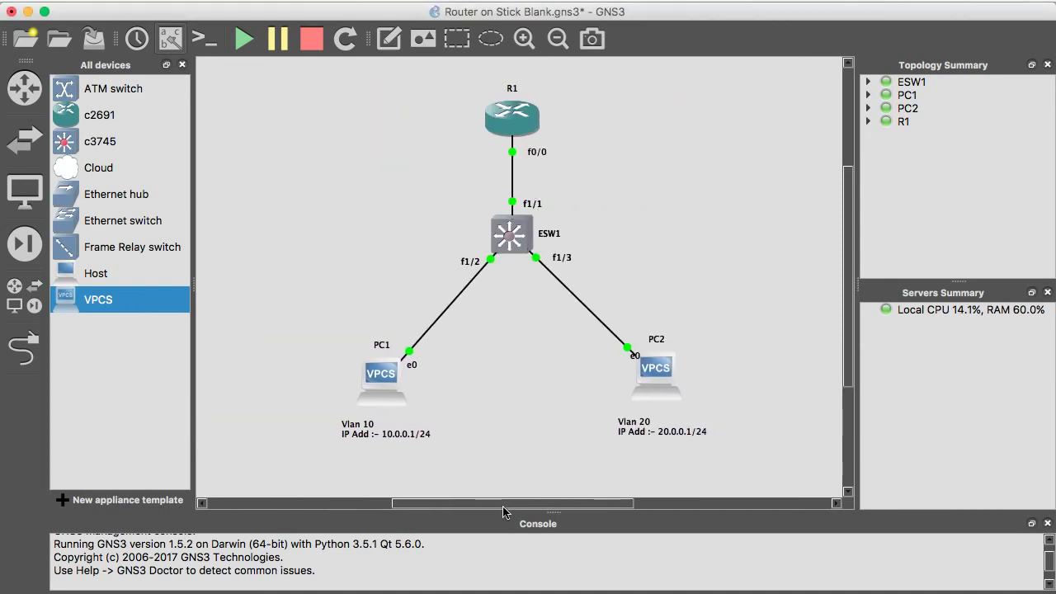